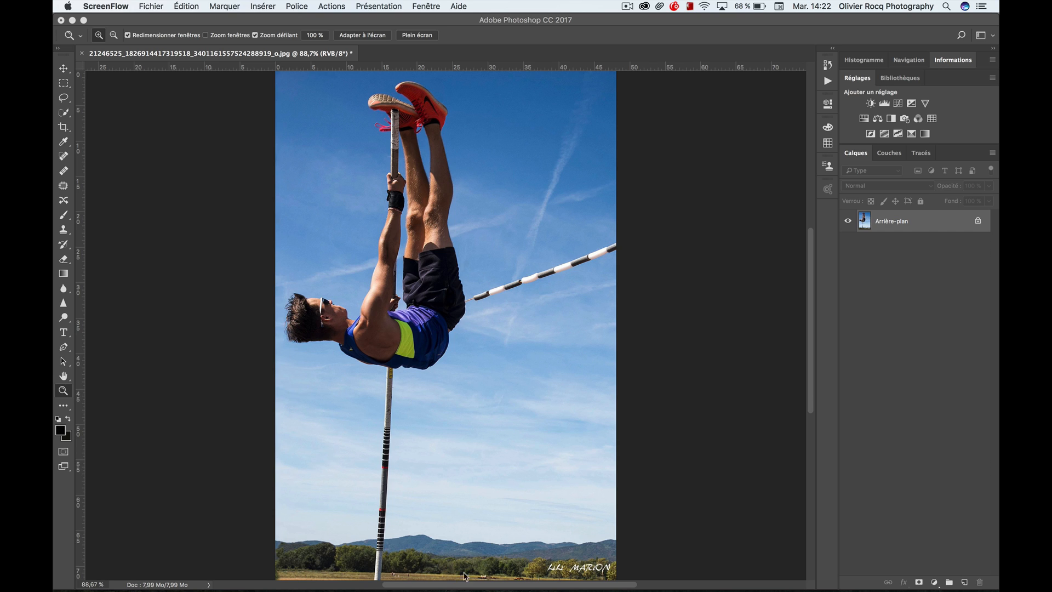
Step: Examine the horizon and tree line at the foot of the pole-vault photo at 200% to judge how far it tilts
click(388, 571)
click(384, 557)
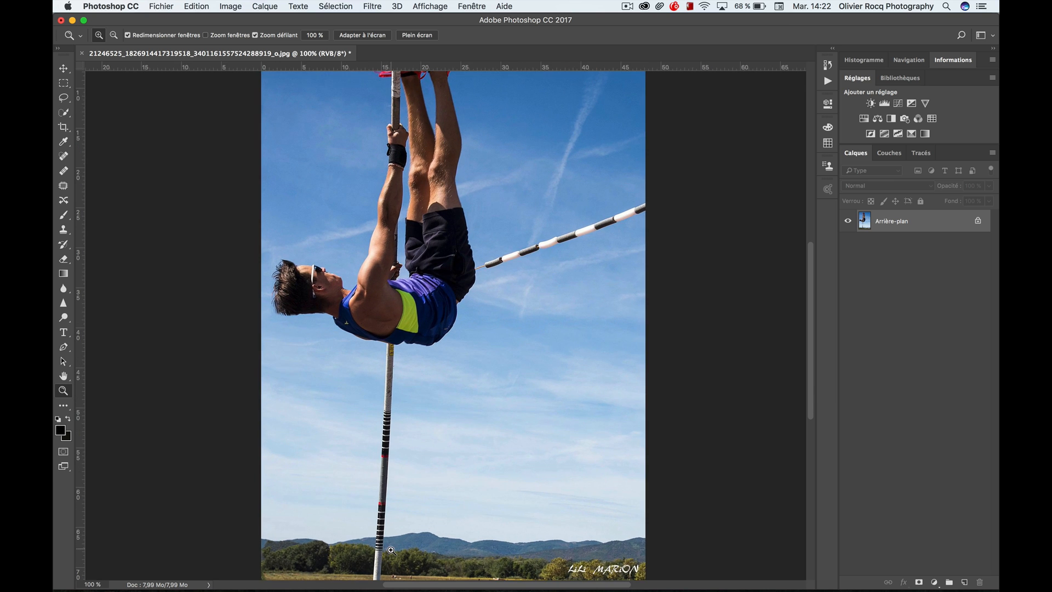
click(385, 557)
drag(384, 542, 404, 418)
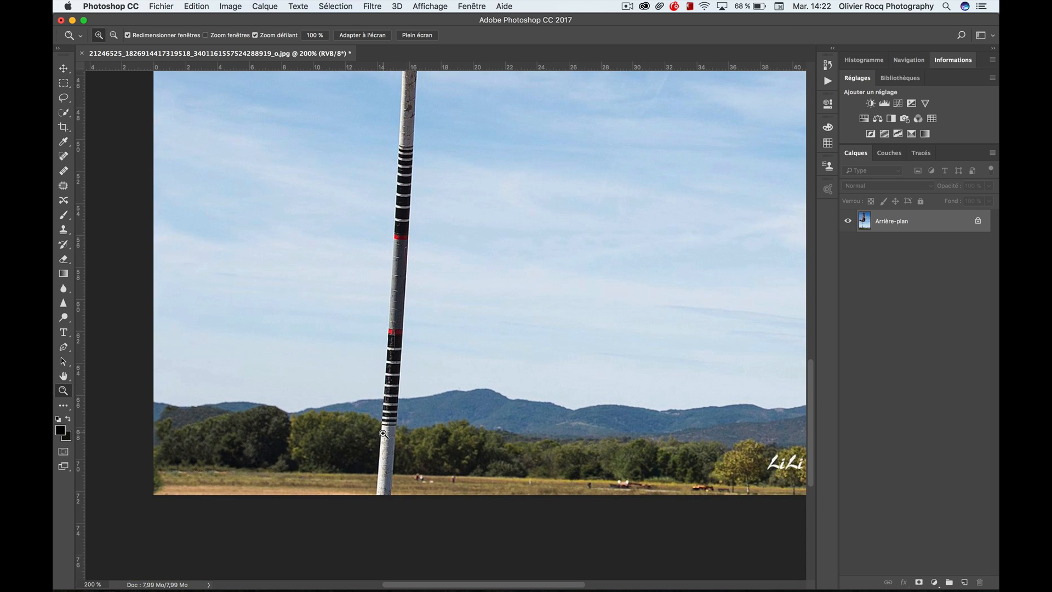
drag(480, 475, 448, 480)
key(super+minus)
key(super+minus)
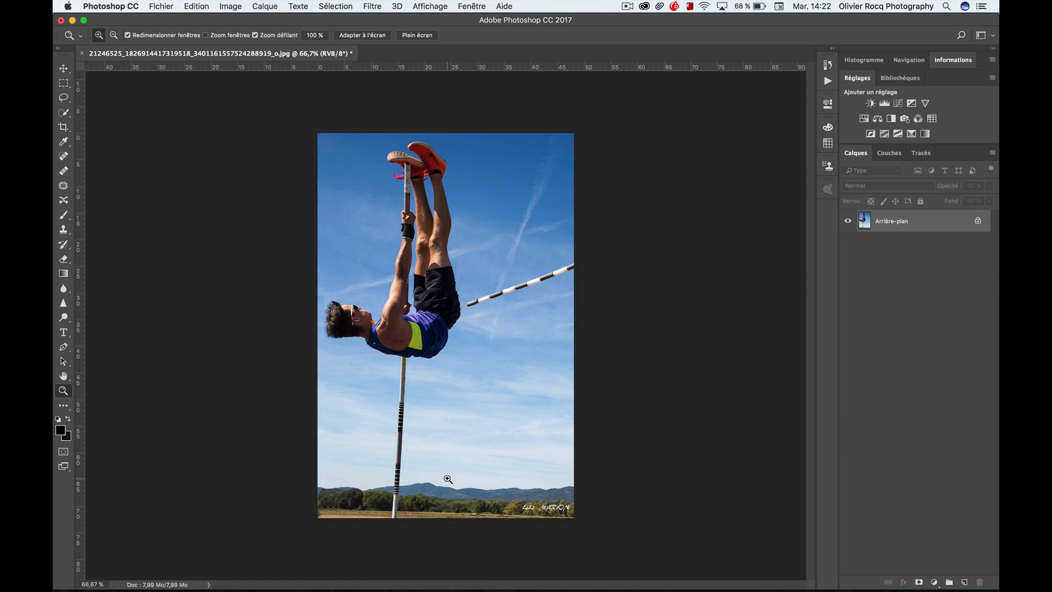
key(c)
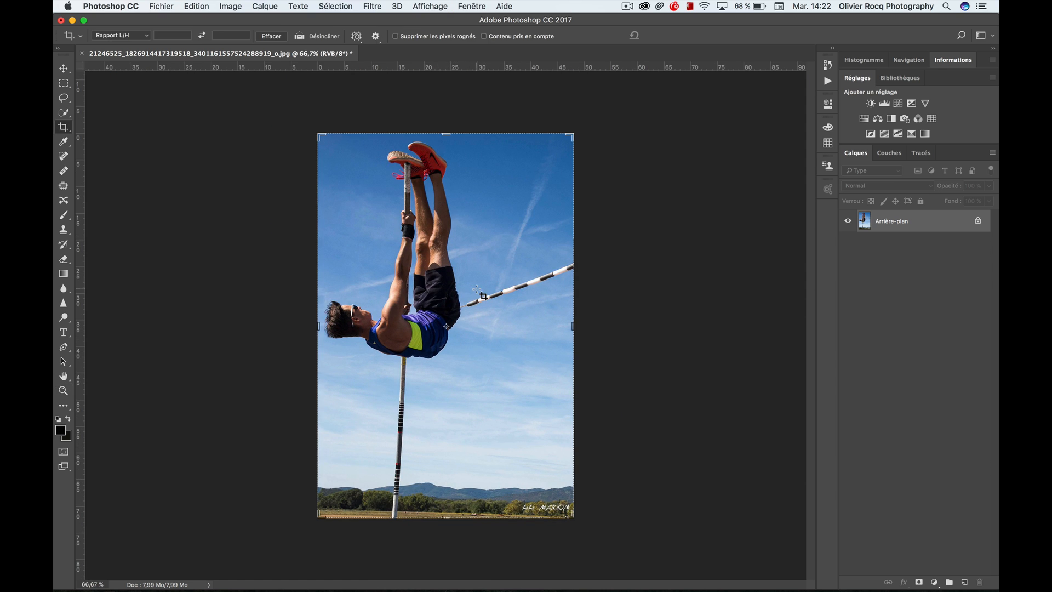
drag(605, 133, 595, 122)
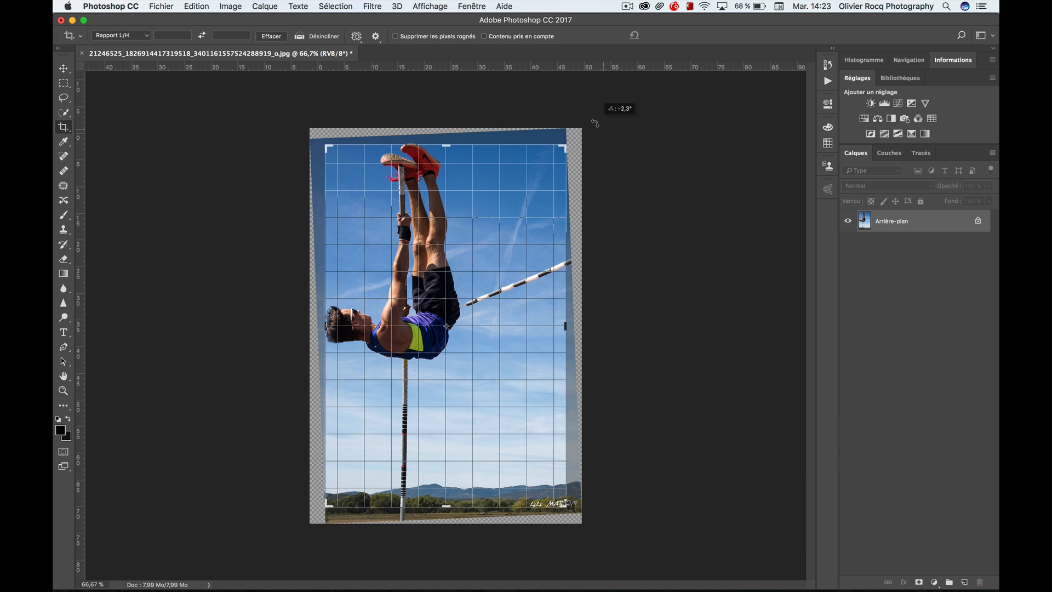
drag(595, 123, 595, 123)
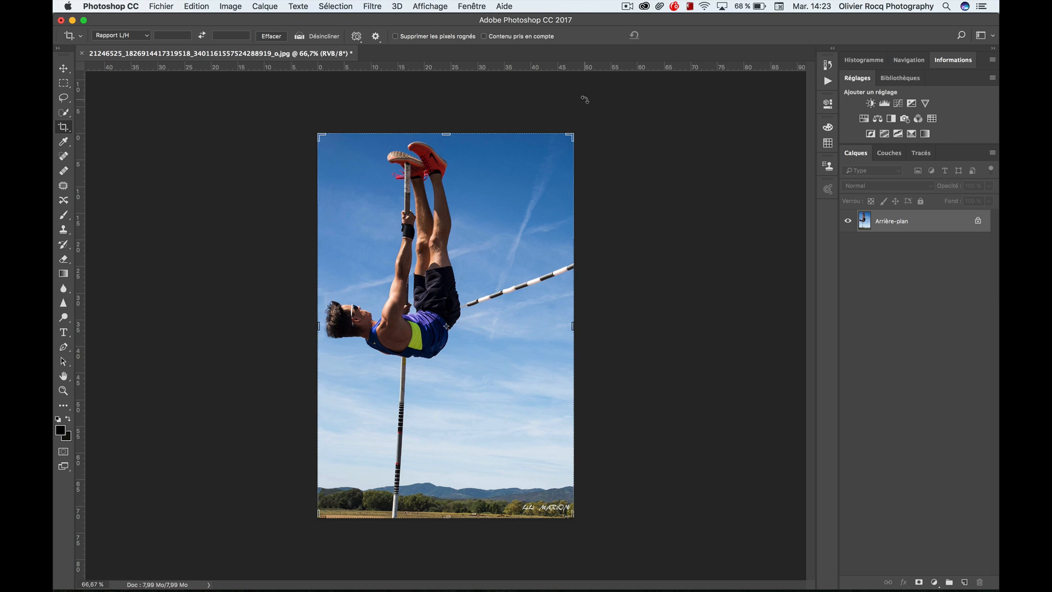
Step: Duplicate the Arrière-plan layer
key(v)
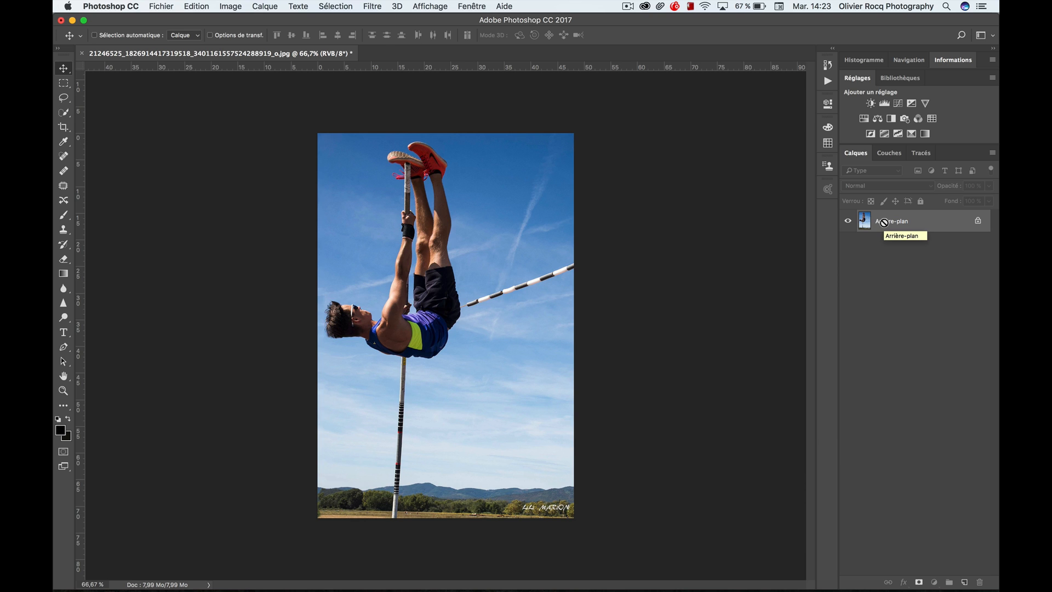
key(super+j)
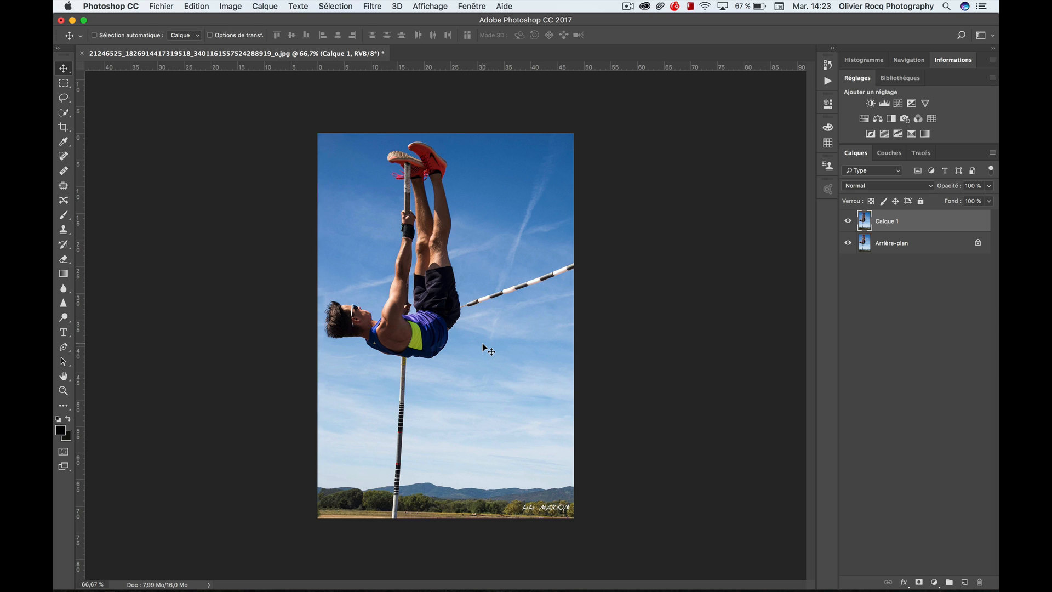
key(super+t)
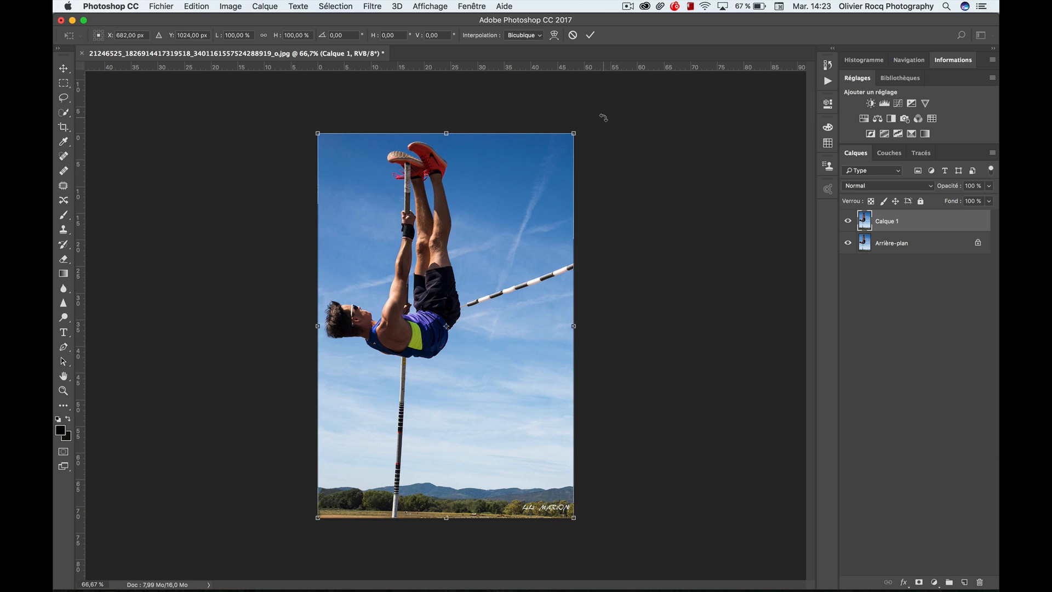
key(Escape)
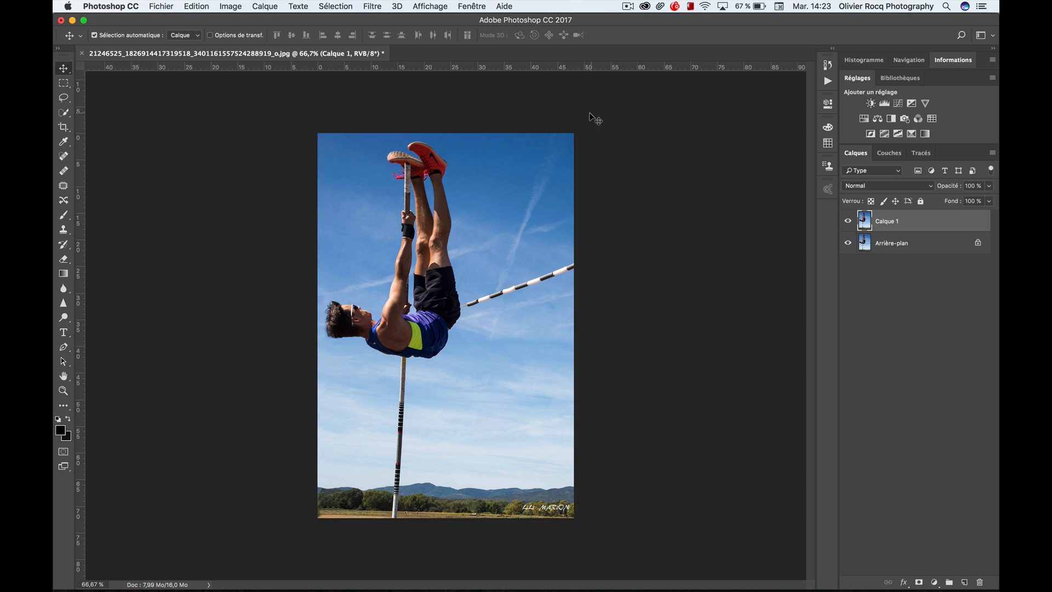
double_click(511, 70)
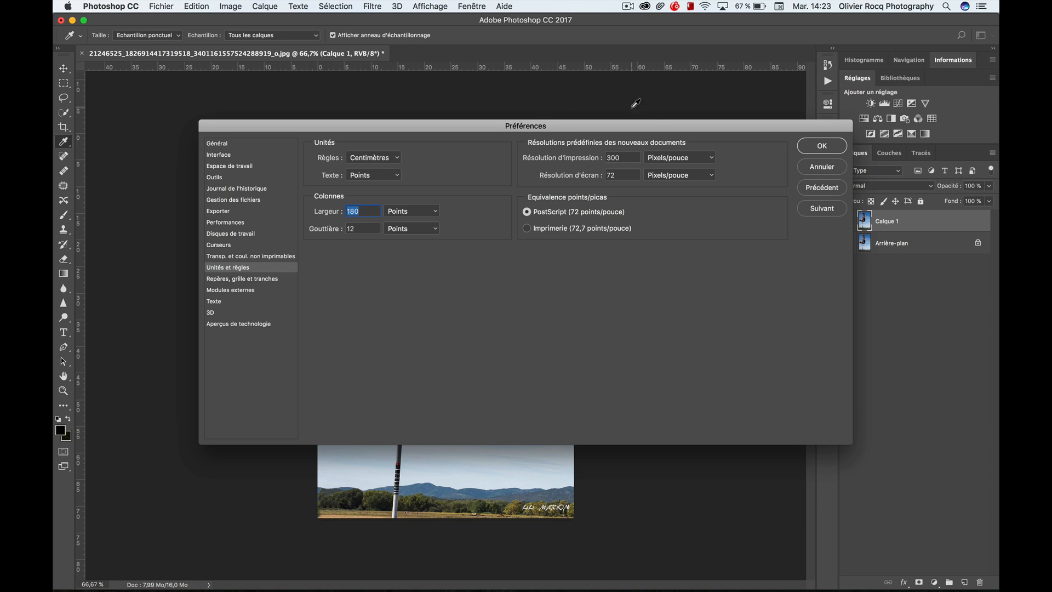
click(822, 167)
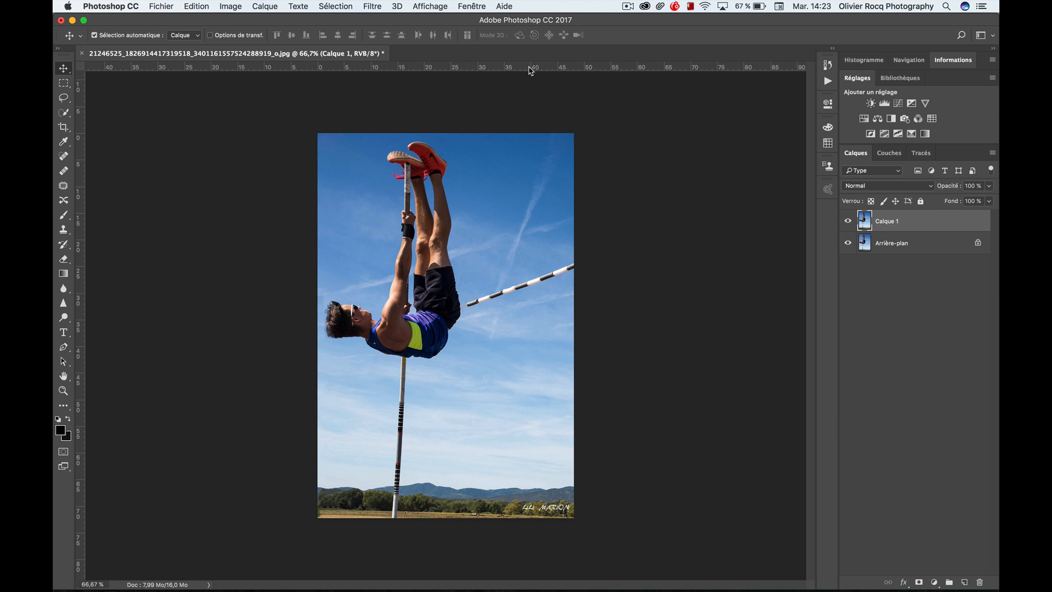
Step: Place a horizontal guide at about 70.7 cm along the field line and rotate the duplicated layer by about -1.64° to level the horizon
drag(530, 70, 503, 511)
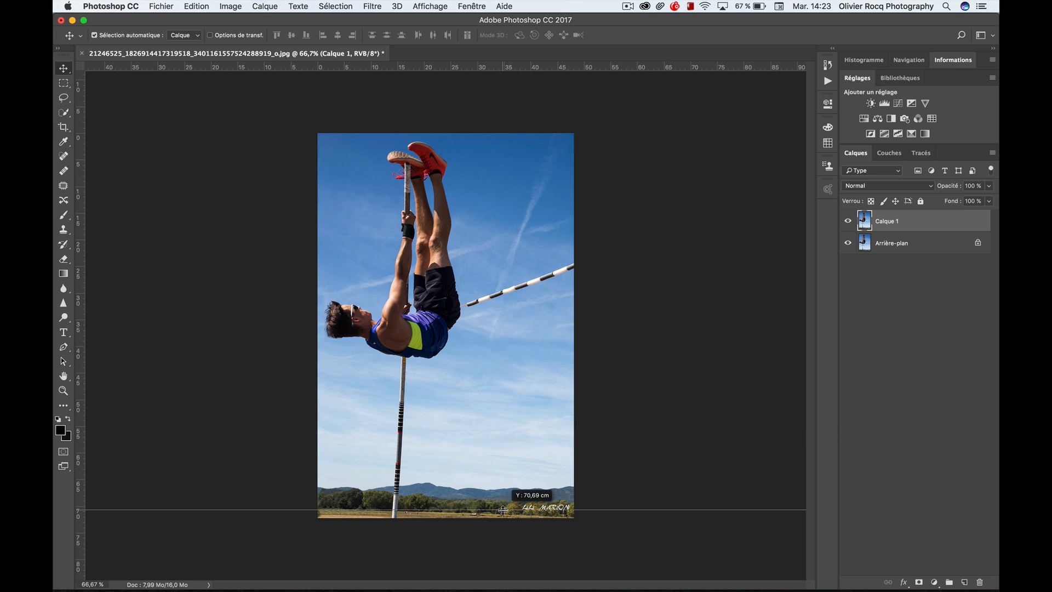
drag(502, 509, 503, 510)
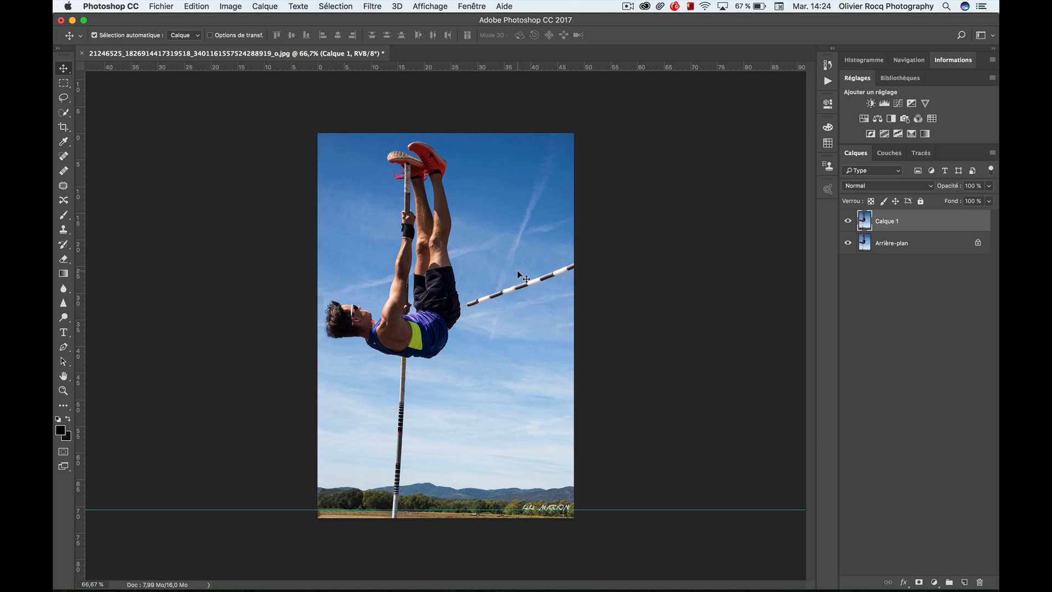
key(ctrl+t)
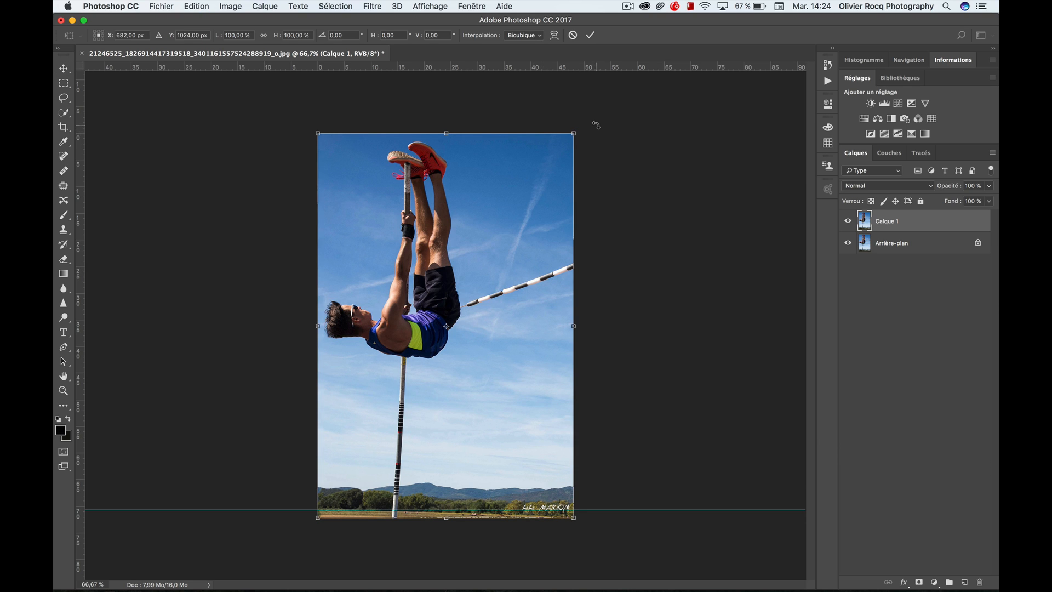
drag(596, 125, 593, 120)
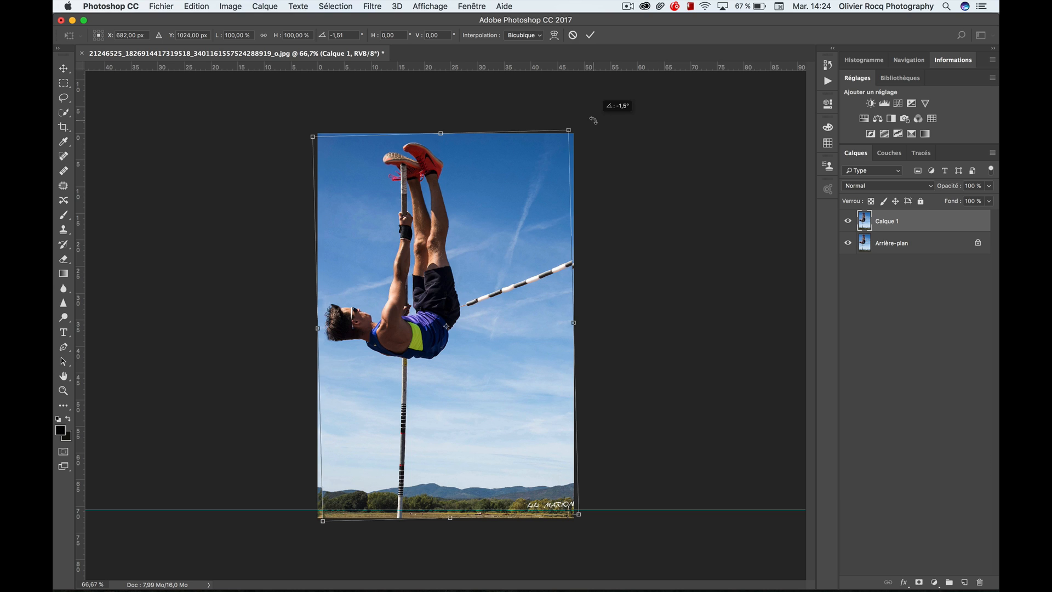
drag(593, 119, 592, 120)
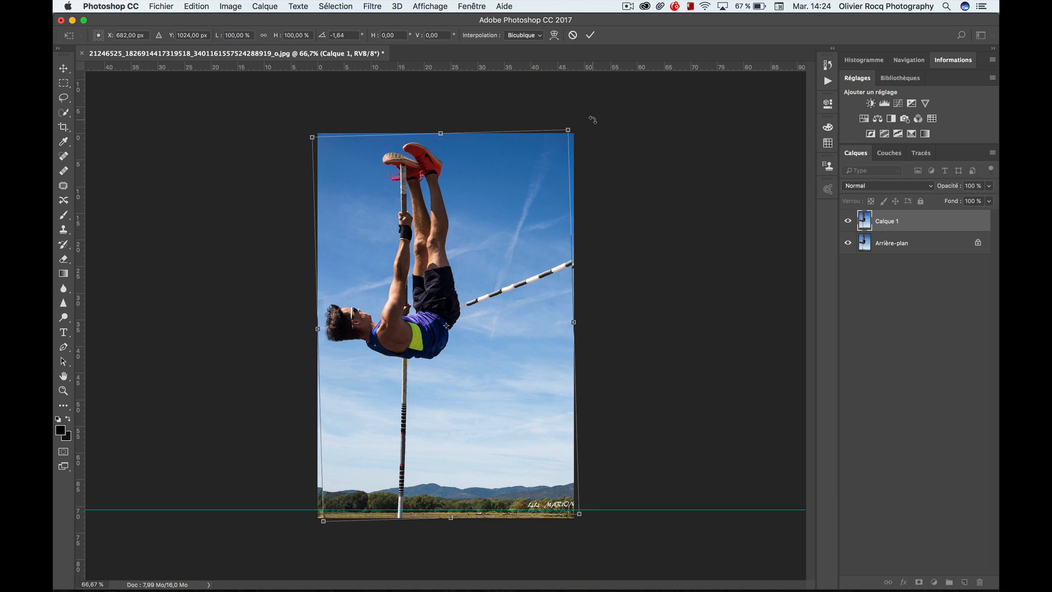
click(590, 35)
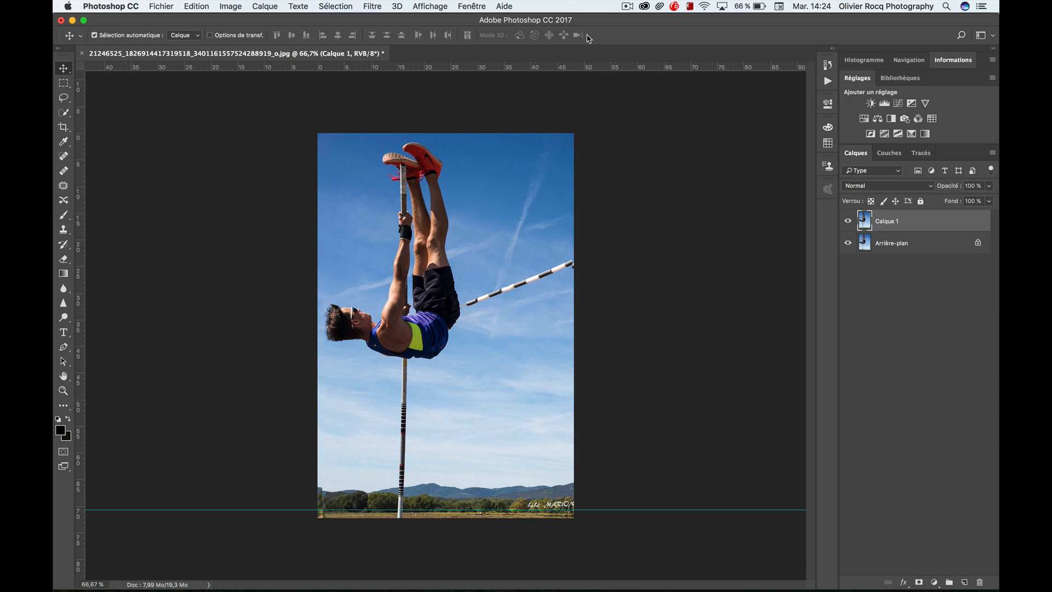
Step: Hide the Arrière-plan layer to reveal the gaps around the rotated copy, comparing the image with and without it
click(849, 244)
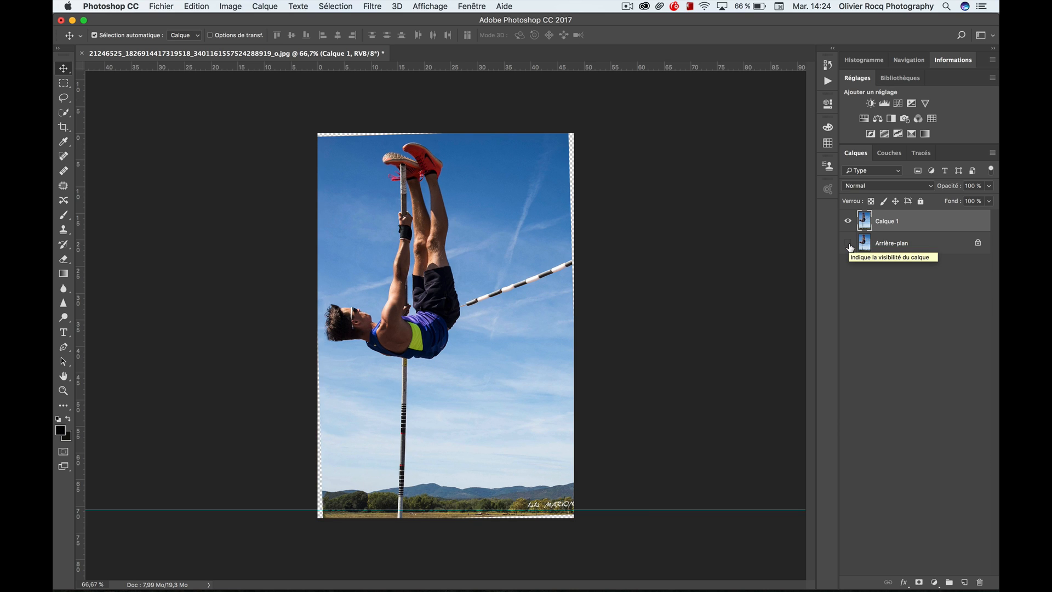
click(849, 243)
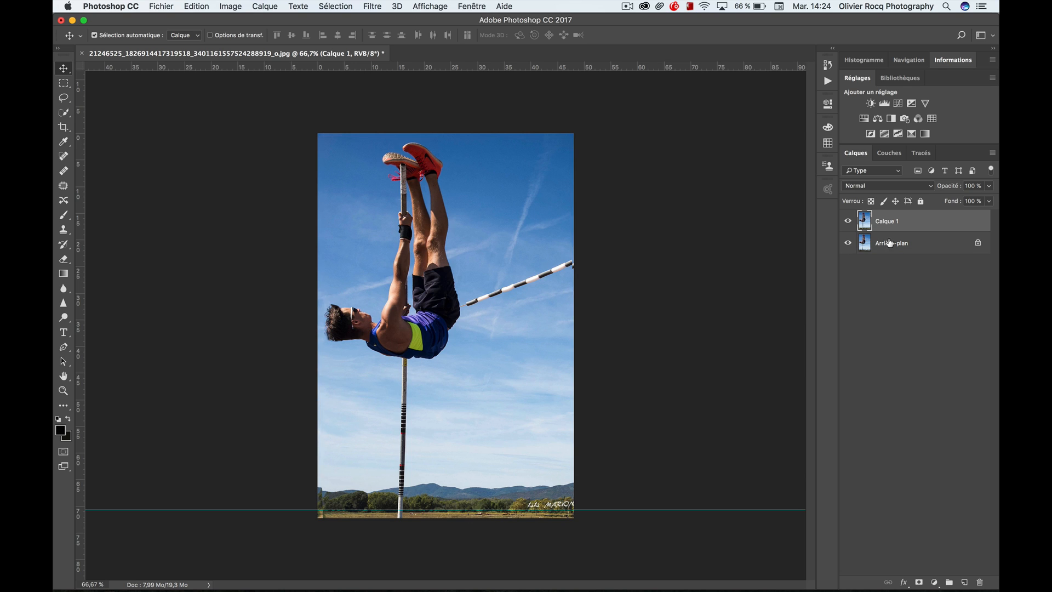
click(848, 245)
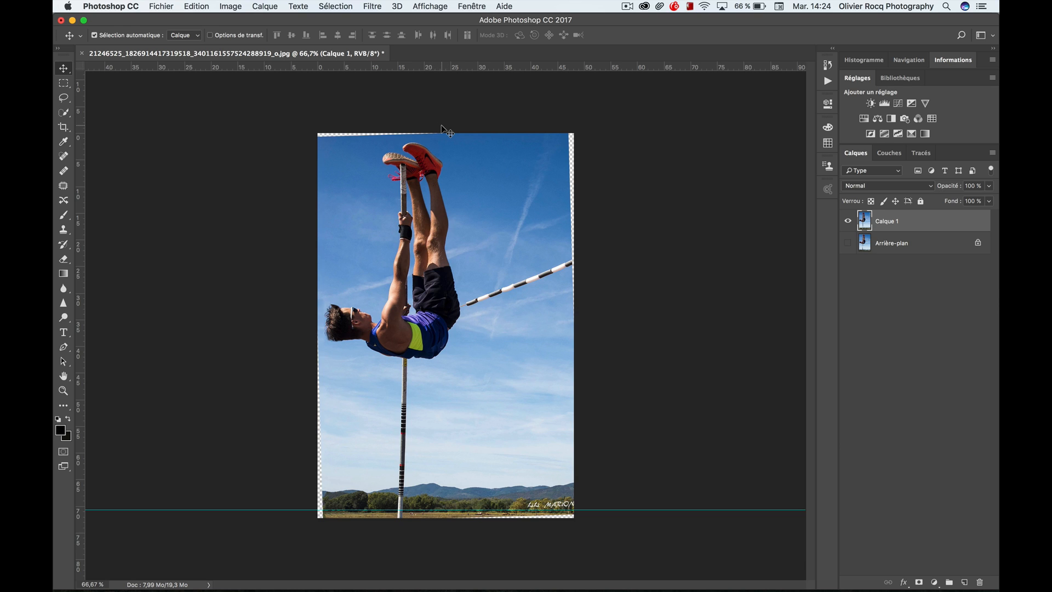
Step: Lasso a thin strip of sky along the photo's upper-left edge, copy it to a new layer, and preview that layer alone
key(l)
mouse_move(448, 133)
mouse_down()
mouse_move(365, 153)
mouse_move(314, 156)
mouse_move(311, 145)
mouse_move(312, 122)
mouse_move(331, 117)
mouse_move(448, 115)
mouse_up()
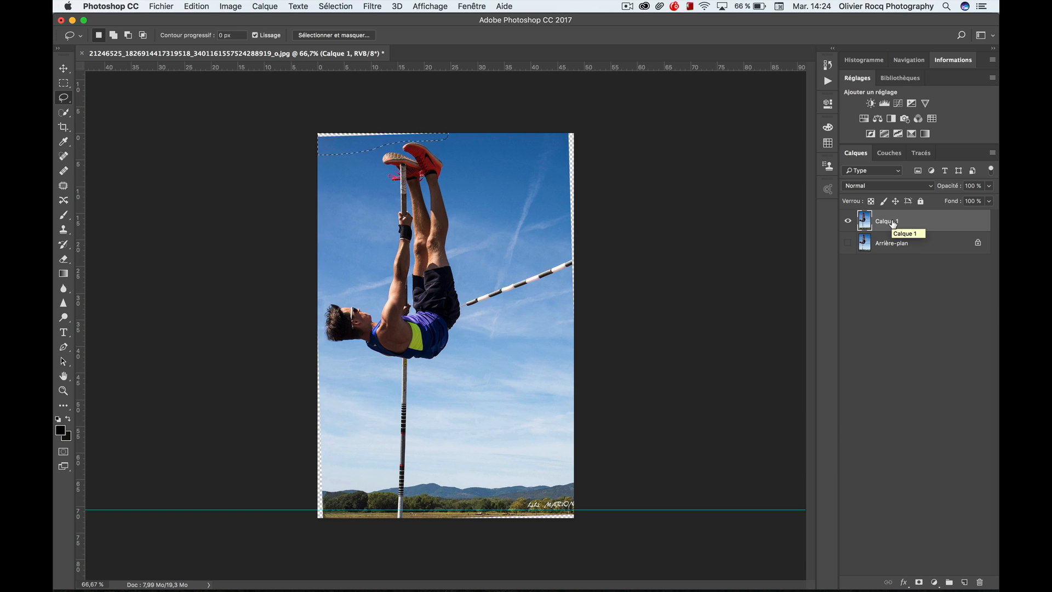
key(super+j)
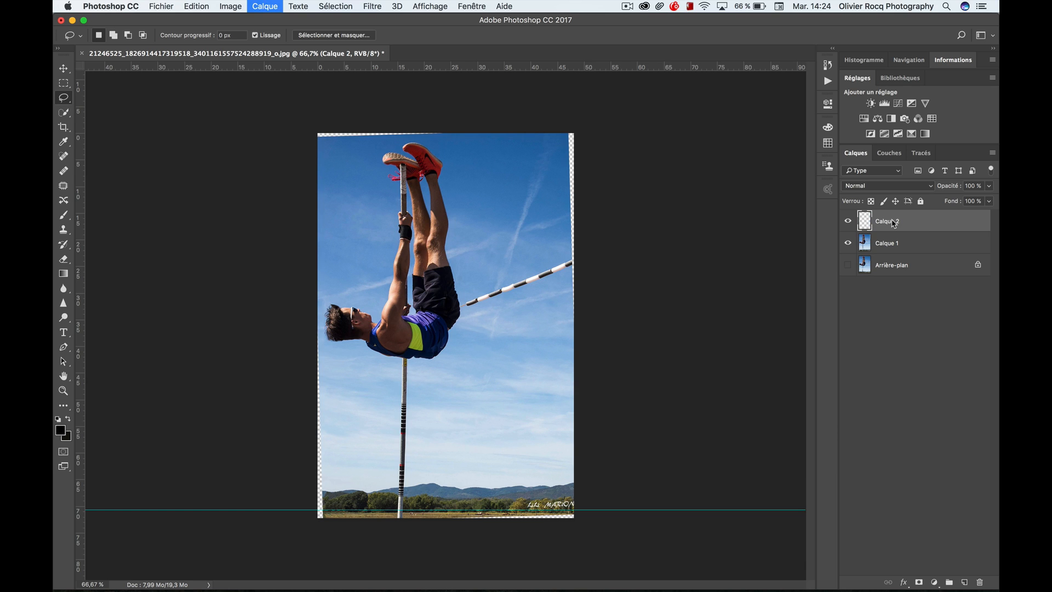
alt+click(849, 221)
alt+click(849, 221)
alt+click(848, 221)
alt+click(848, 221)
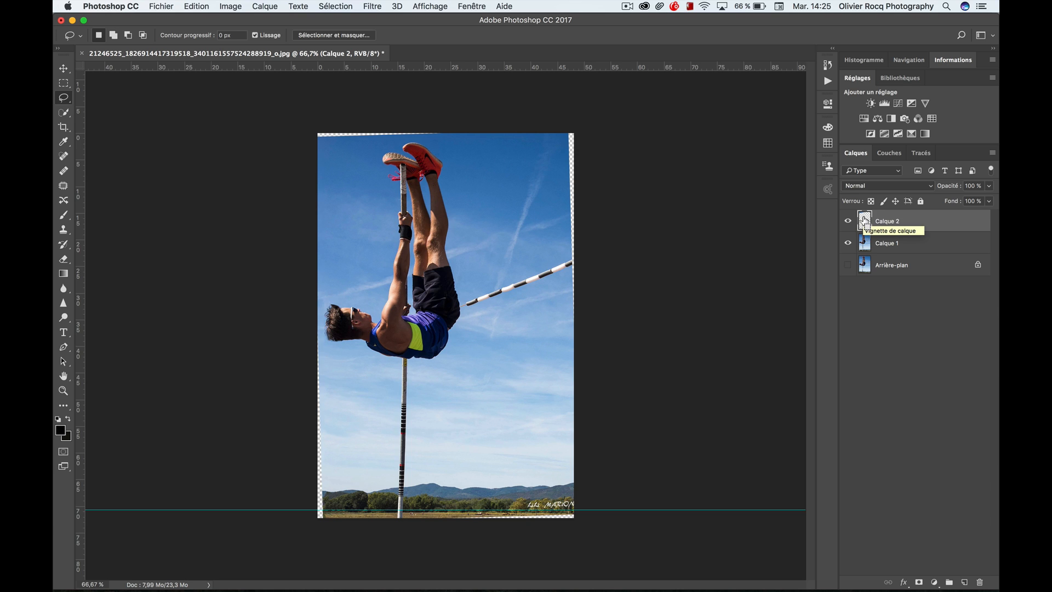
Step: Warp the sky strip's upper edge and corners upward to fill the transparent gap, and compare the result with the strip hidden and shown
key(super+t)
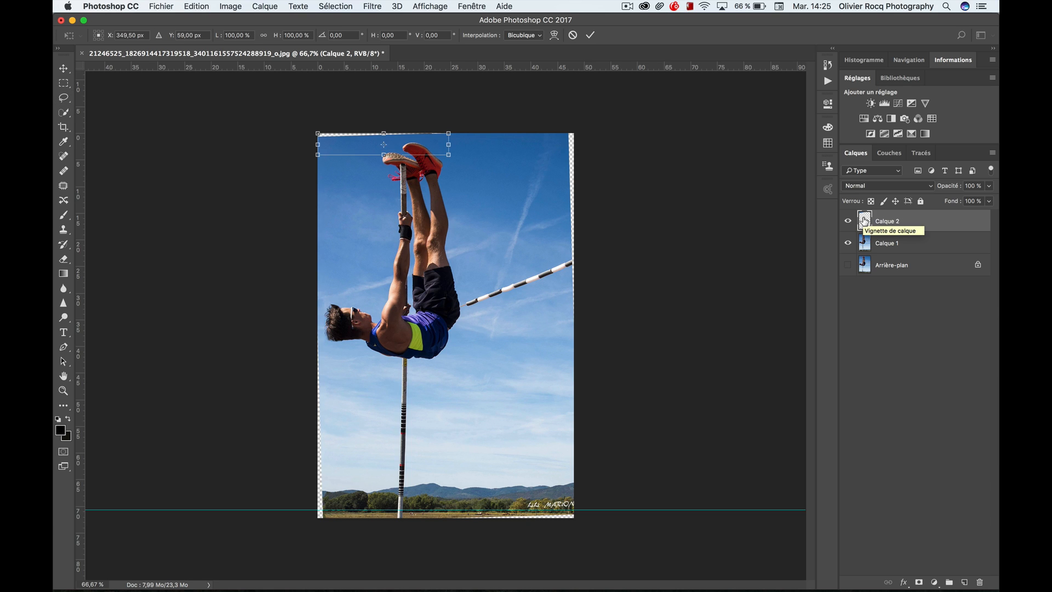
right_click(359, 149)
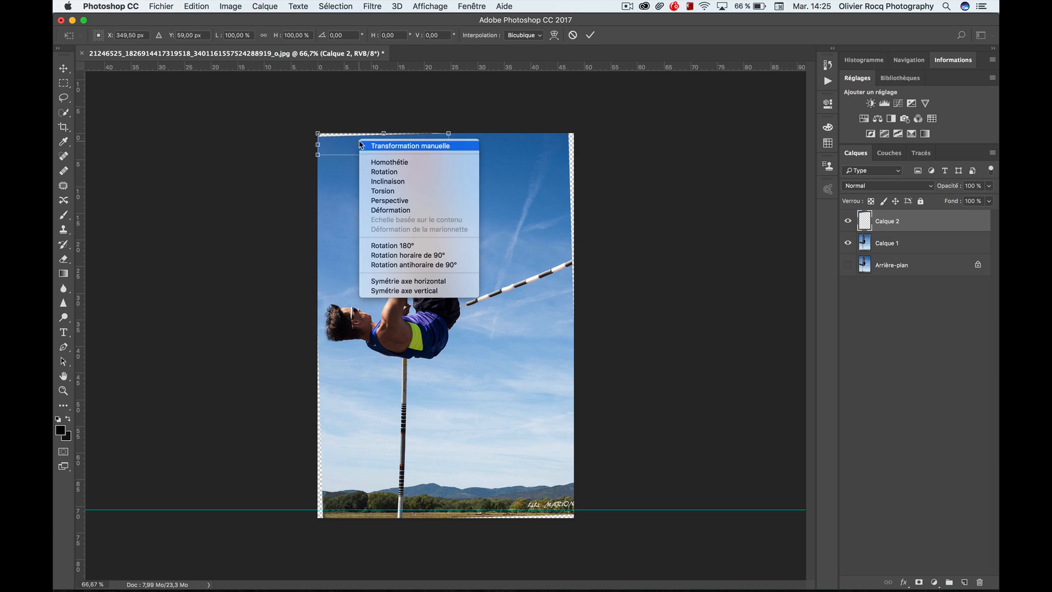
click(393, 211)
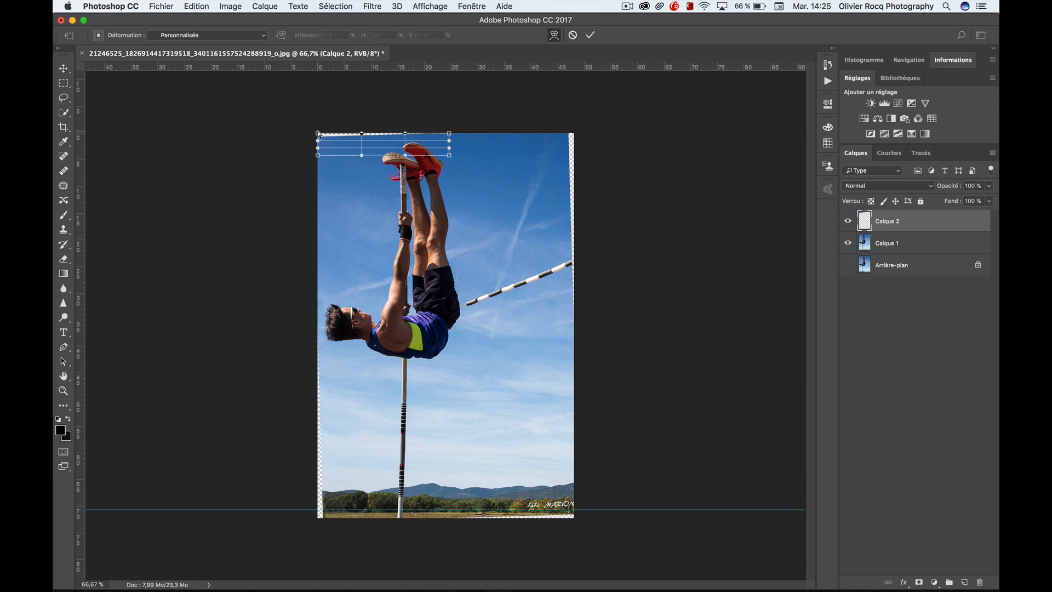
drag(318, 133, 406, 129)
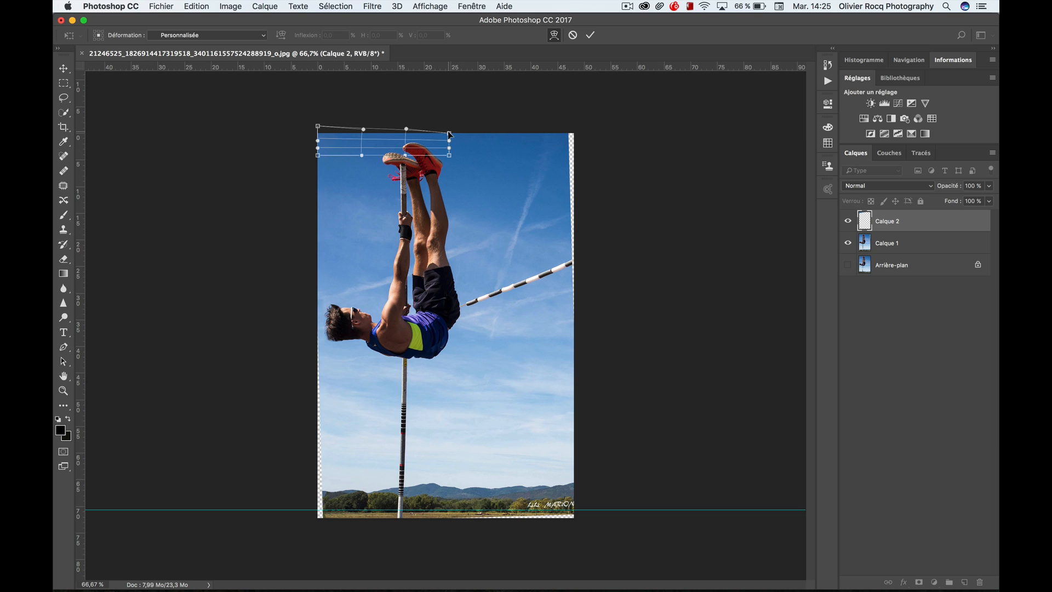
drag(450, 136, 449, 130)
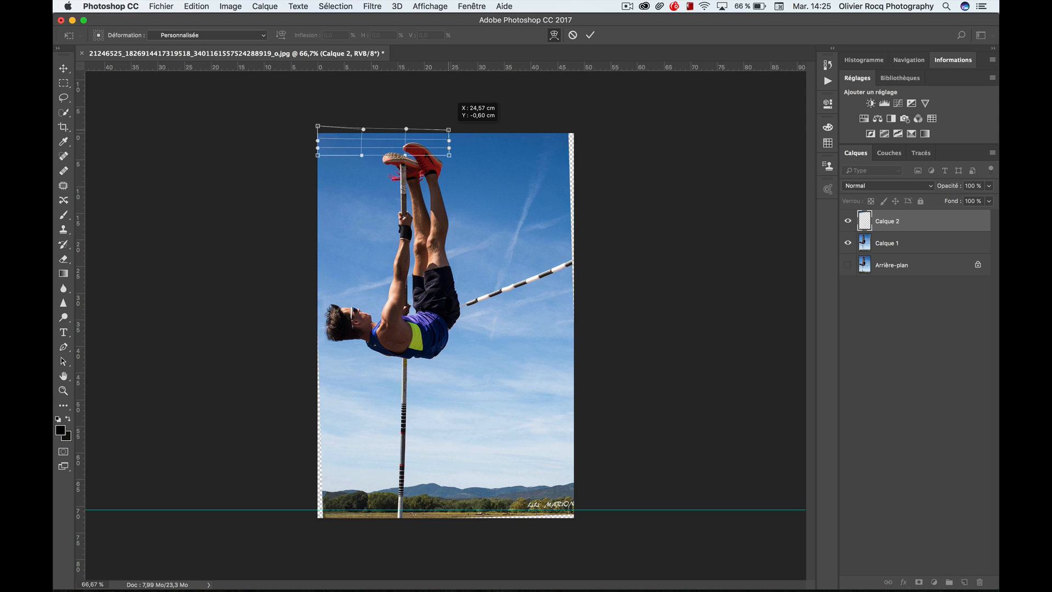
click(590, 35)
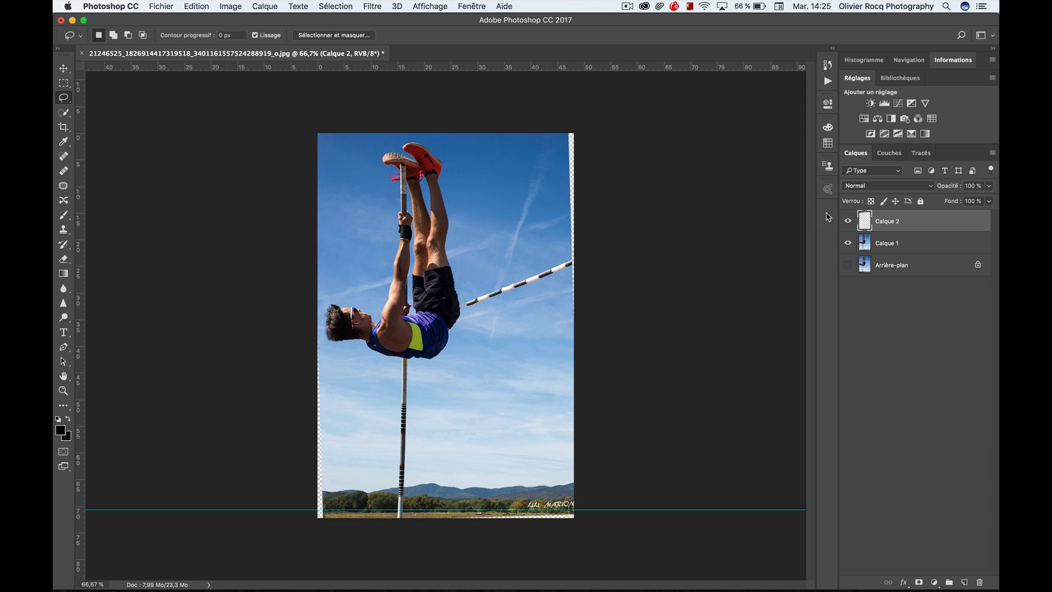
click(848, 221)
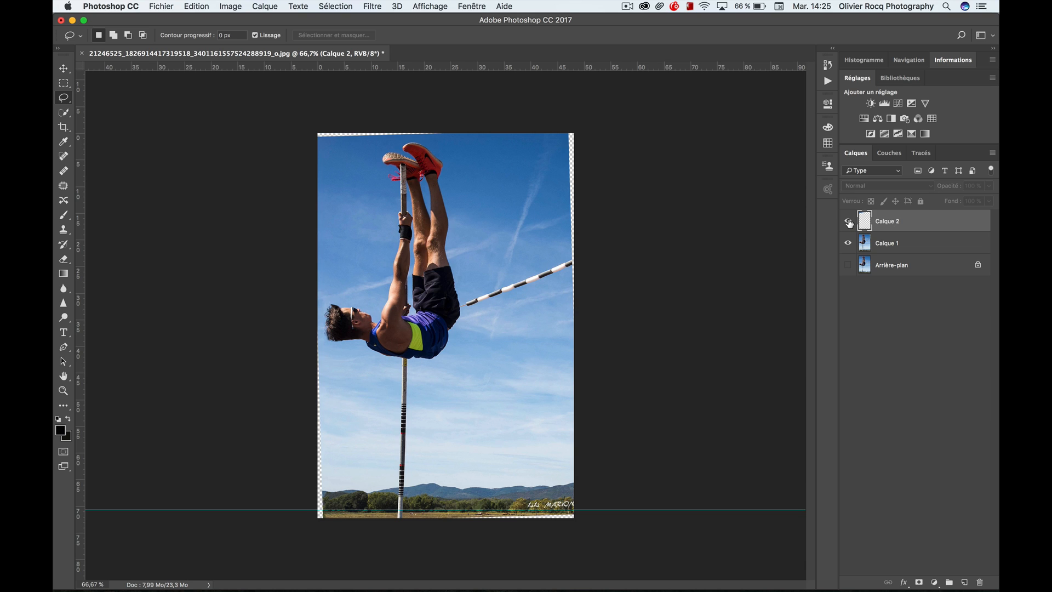
click(848, 221)
click(848, 221)
click(848, 222)
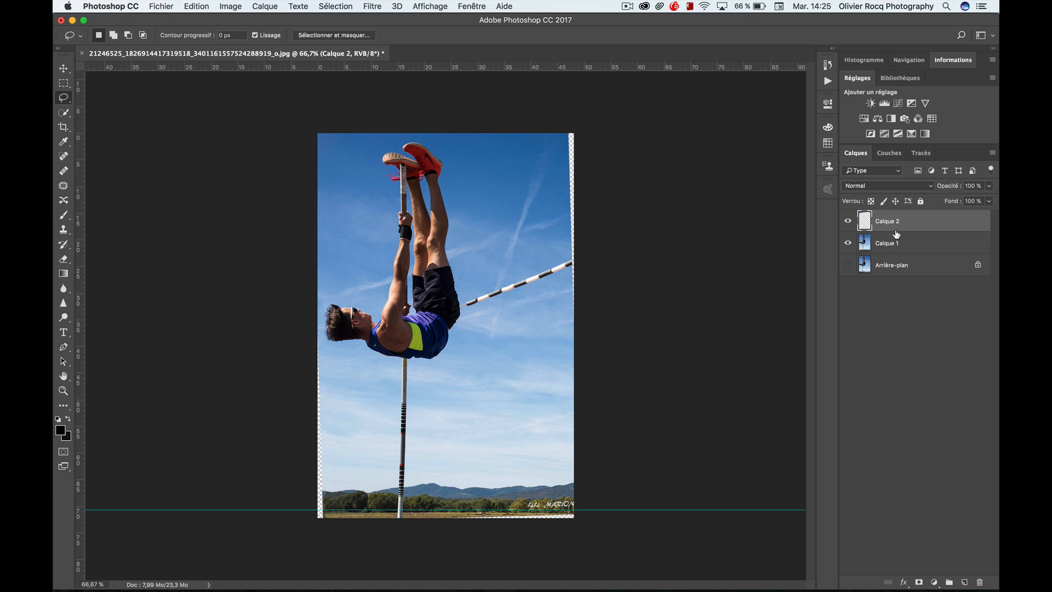
click(848, 222)
click(848, 222)
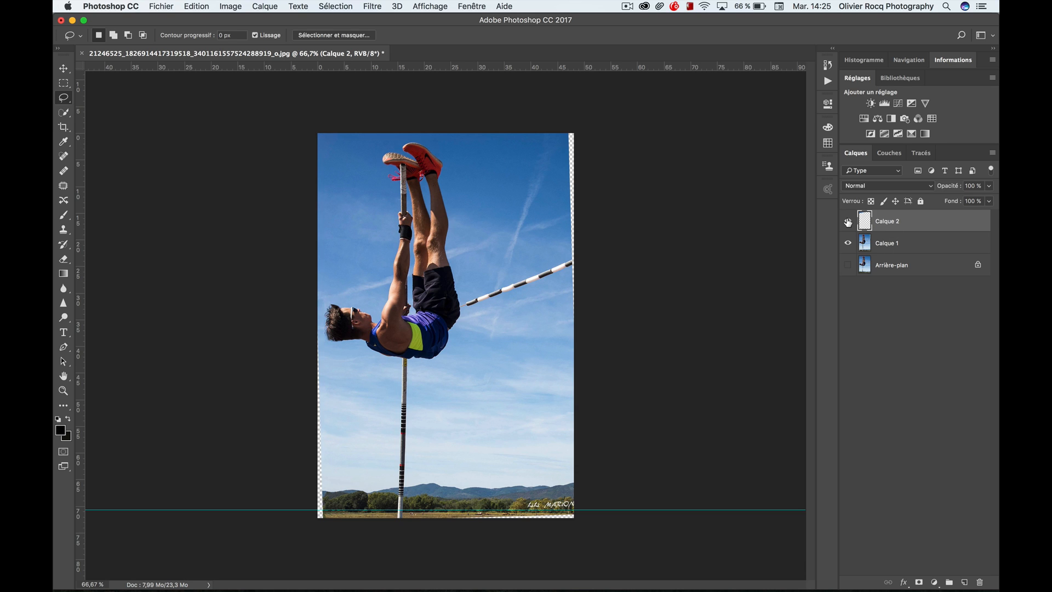
Step: Merge the warped sky strip layer with the rotated photo layer Calque 1
shift+click(887, 247)
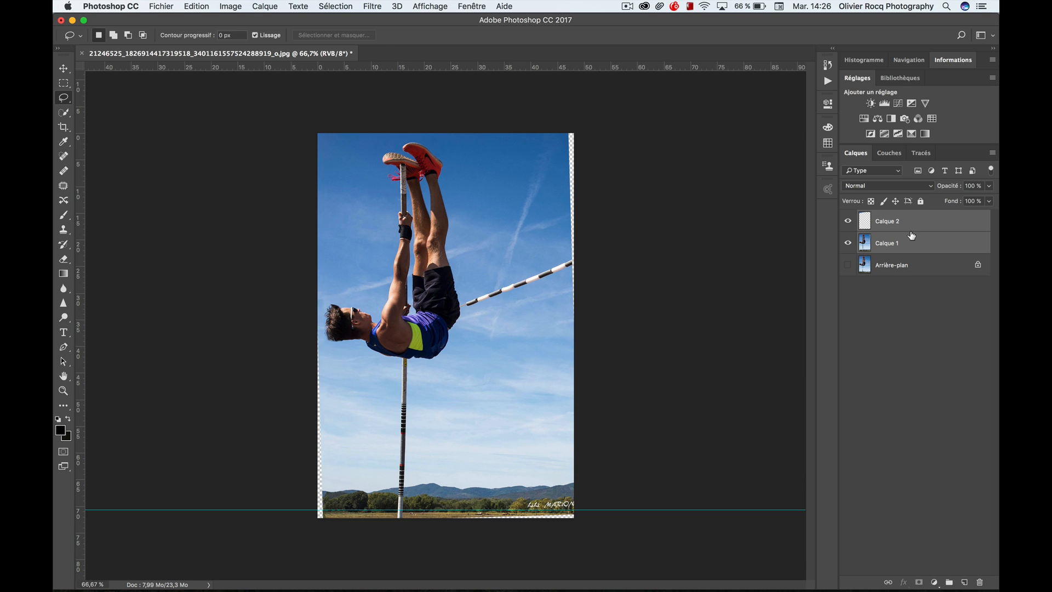
key(super+e)
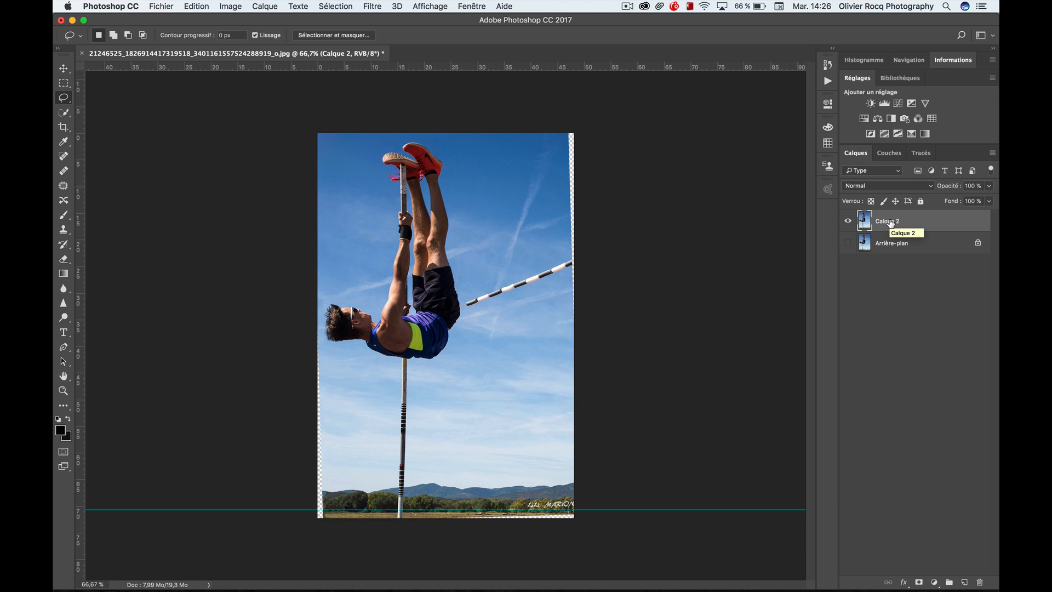
Step: Undo the merge of the warped sky strip with the photo layer, and merge the two layers again
key(super+z)
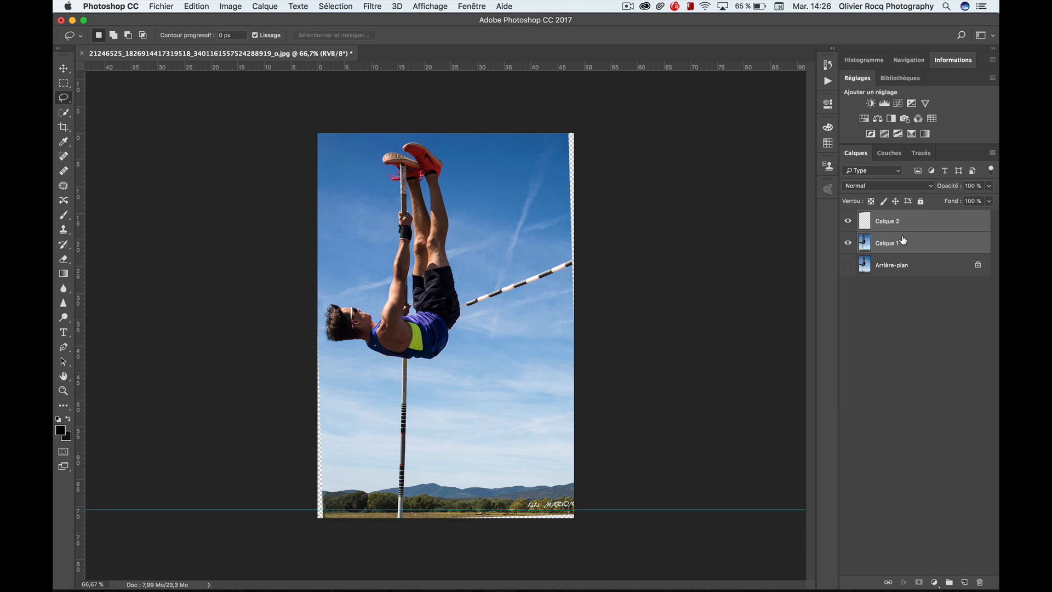
key(super+e)
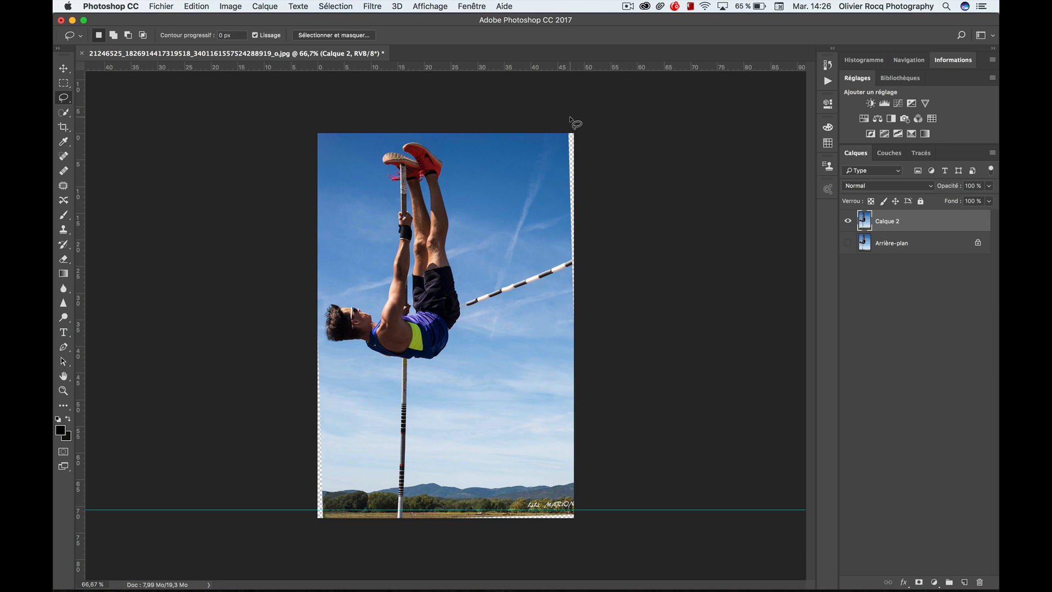
Step: Lasso a thin strip along the photo's upper-right edge including the crossbar's end, copy it to a new layer, and preview that layer alone
mouse_move(558, 133)
mouse_down()
mouse_move(561, 276)
mouse_move(585, 327)
mouse_move(599, 217)
mouse_move(595, 108)
mouse_up()
key(super+j)
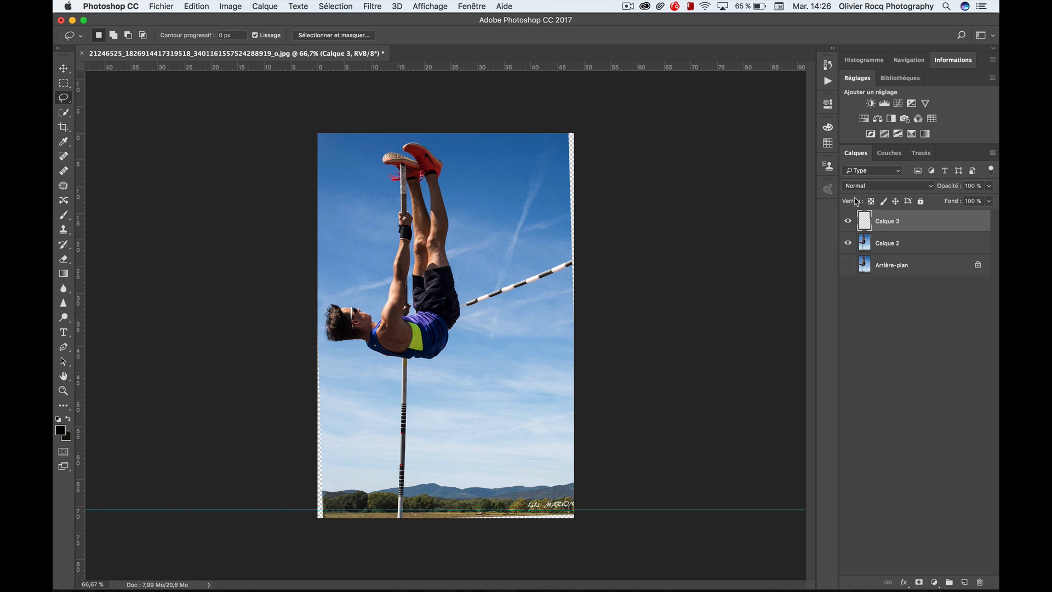
right_click(848, 222)
click(877, 381)
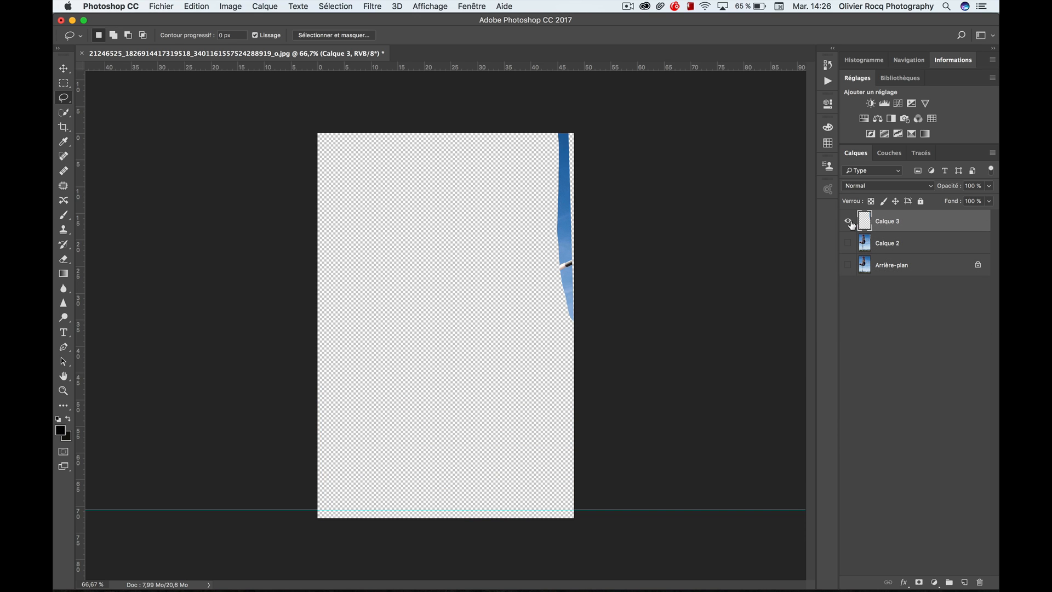
alt+click(849, 221)
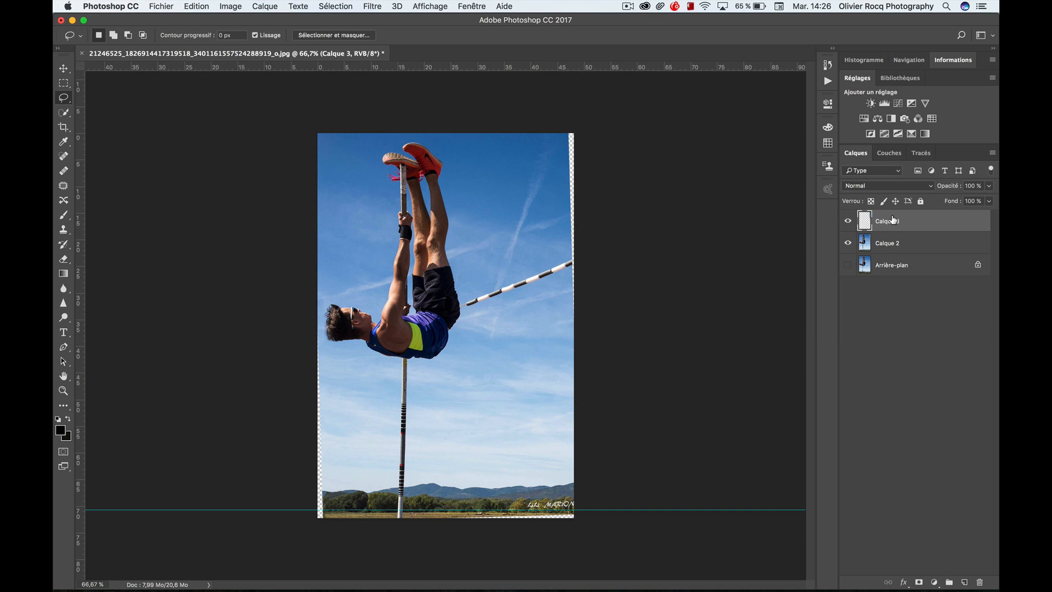
key(ctrl+t)
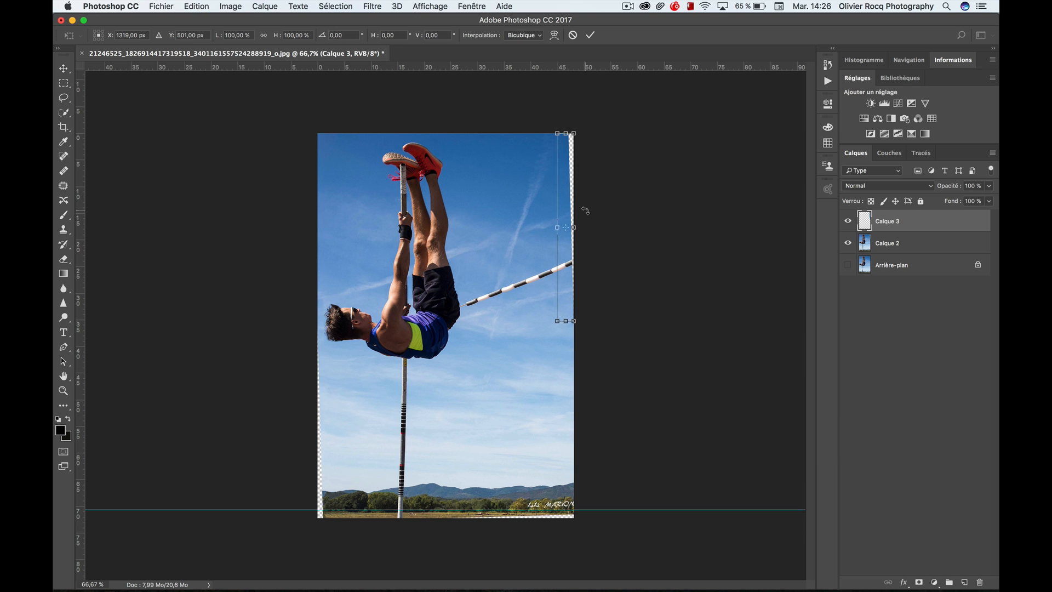
key(ctrl+plus)
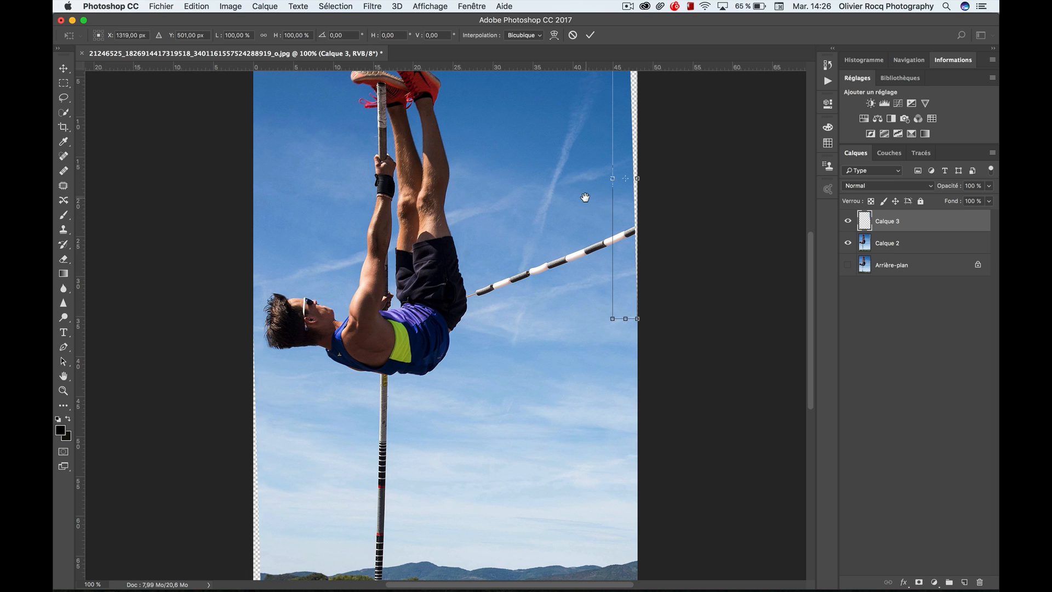
drag(585, 197, 505, 299)
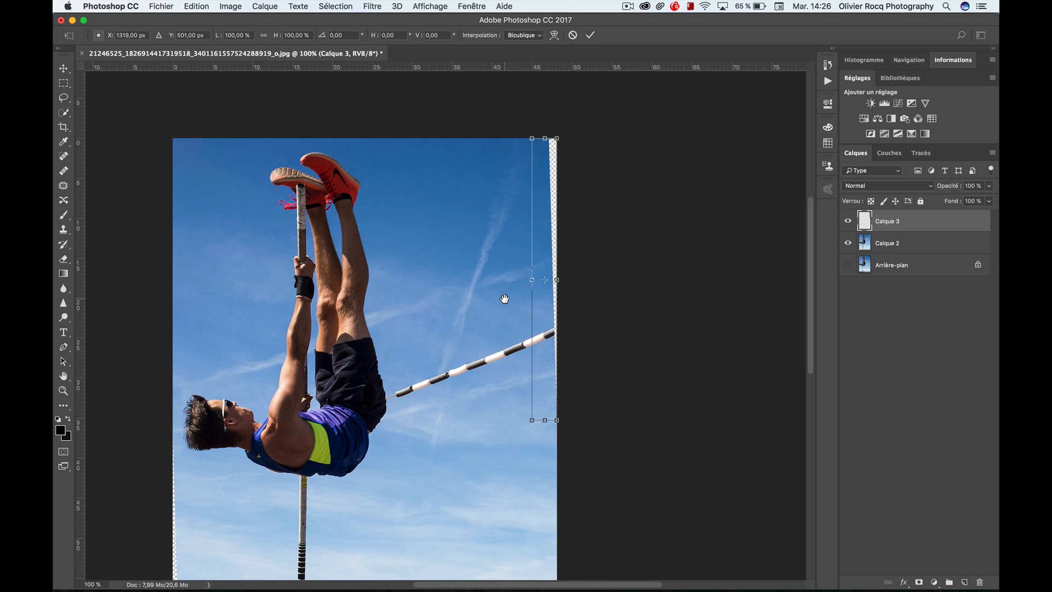
right_click(542, 305)
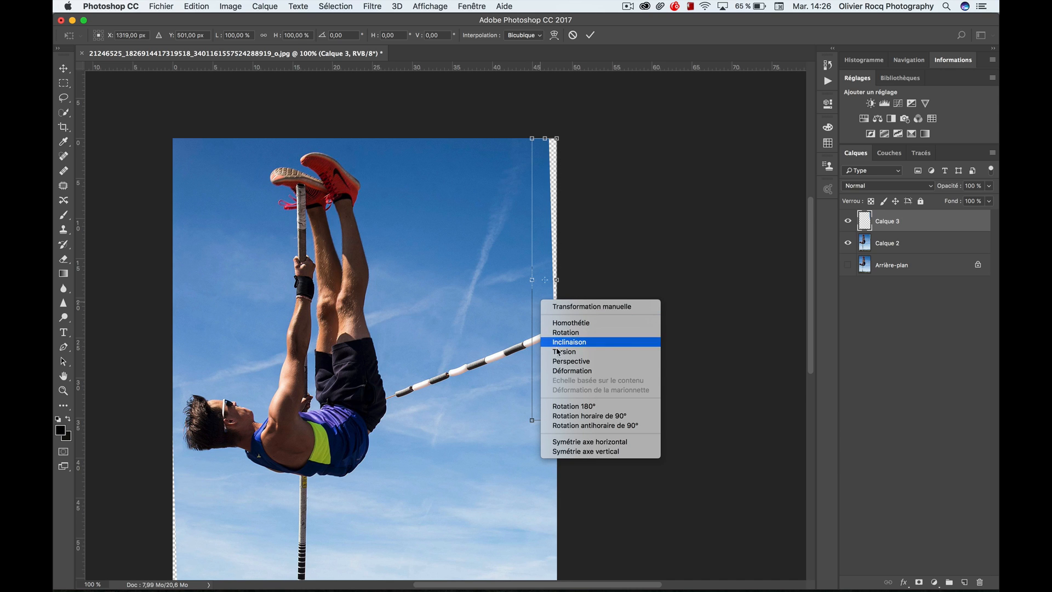
click(562, 371)
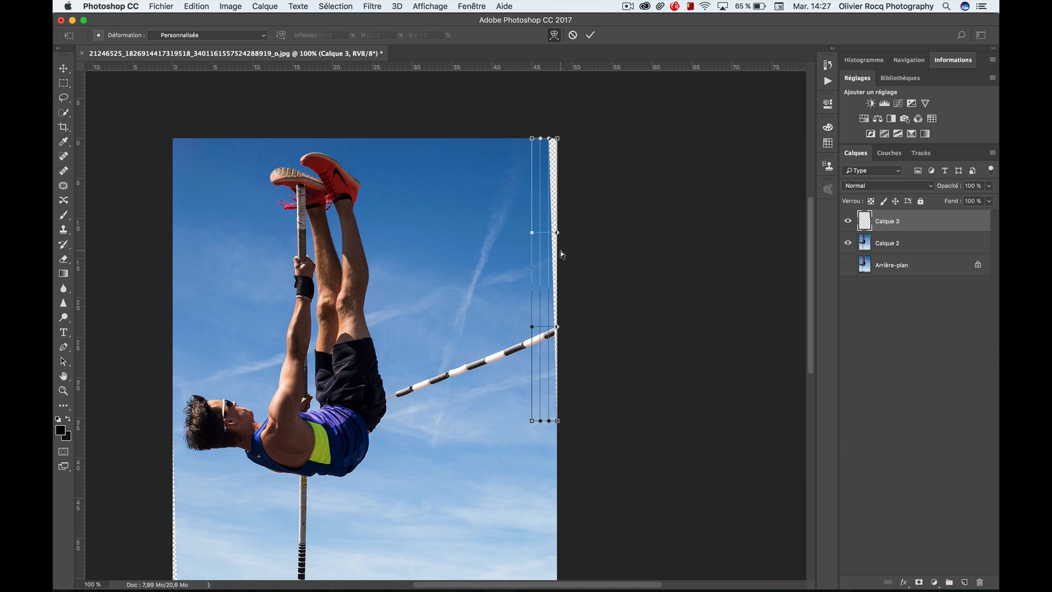
key(Return)
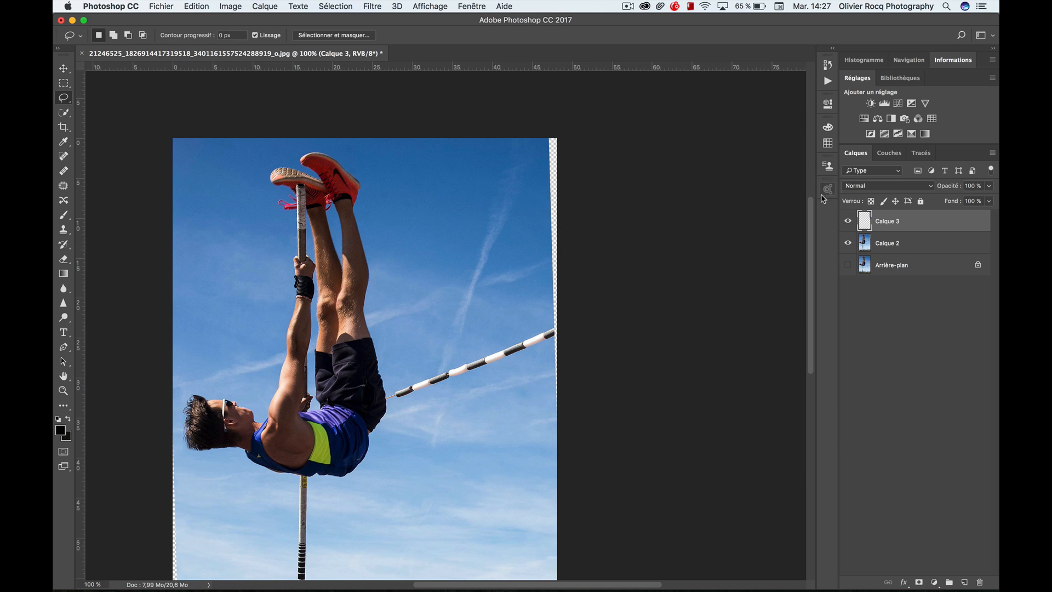
Step: Start a free transform of the Calque 3 strip and place its reference point where the crossbar meets the strip's inner edge
key(super+t)
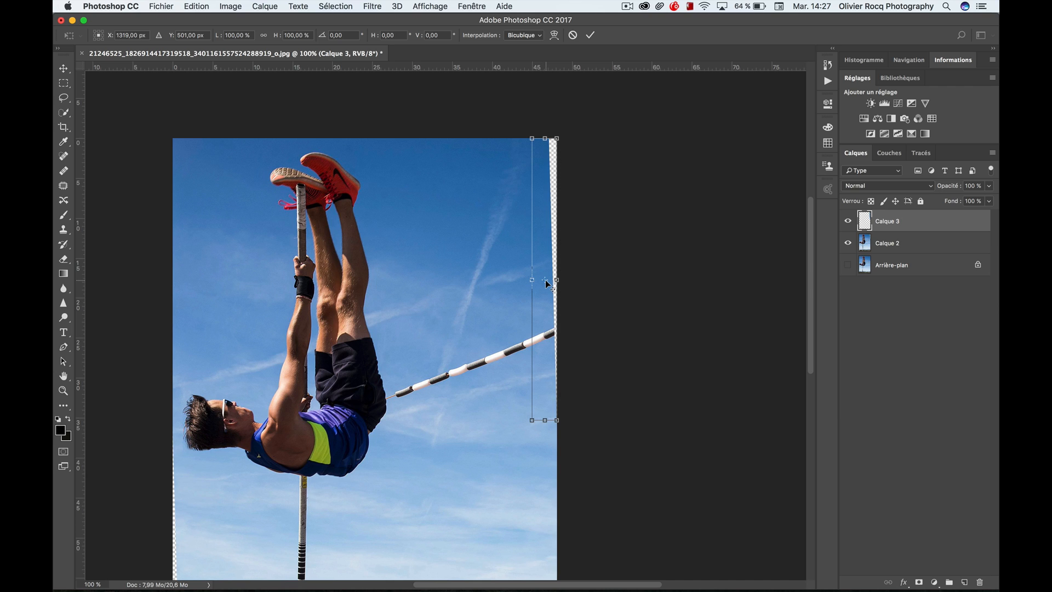
drag(545, 281, 532, 344)
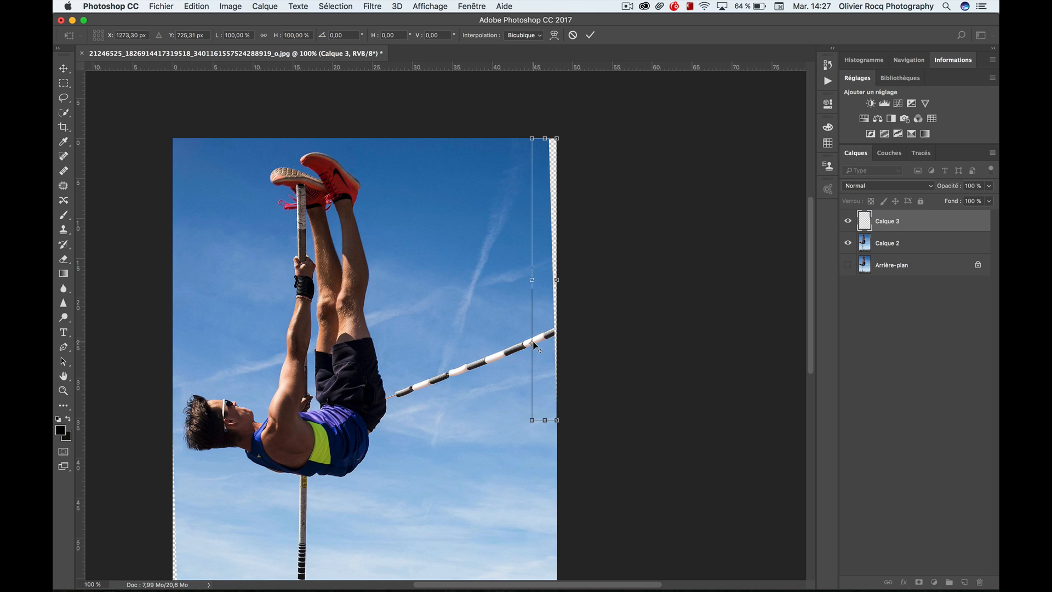
scroll(541, 294, down, 1)
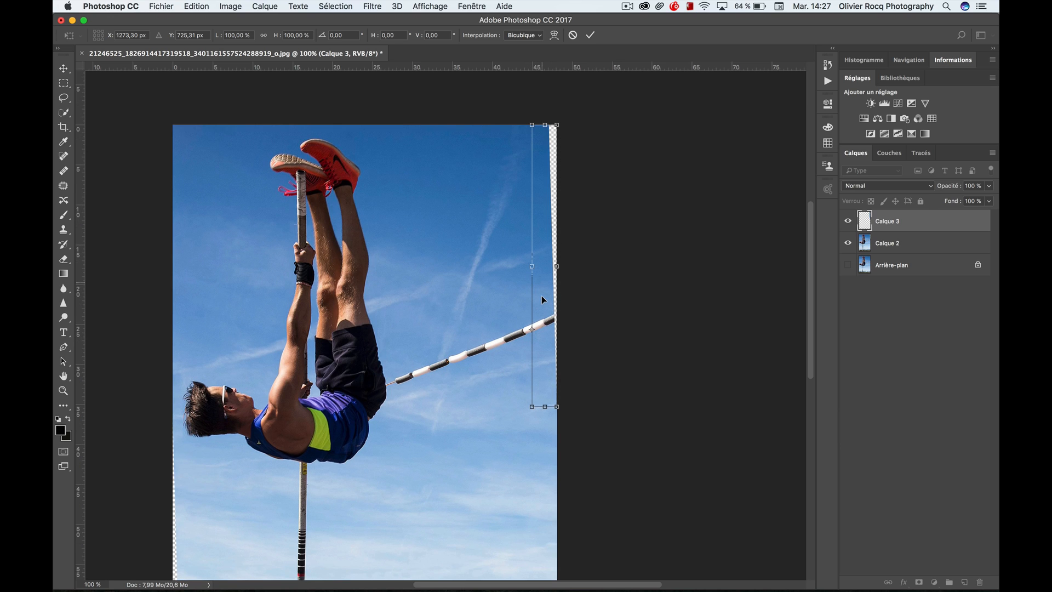
Step: Warp the strip's outer edge and upper-right corner outward past the canvas to fill the transparent gap
right_click(542, 295)
click(582, 366)
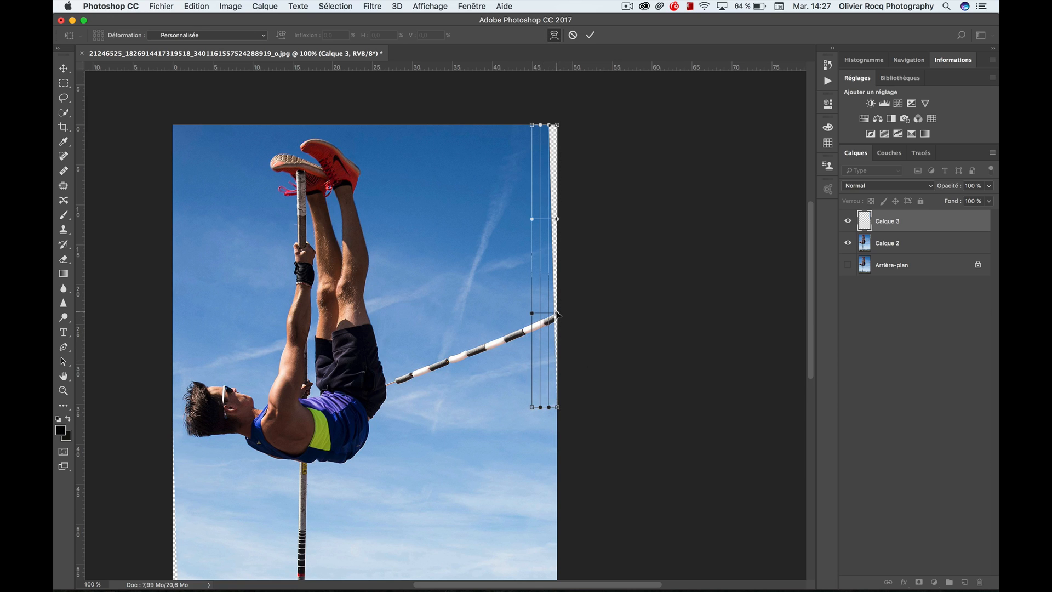
drag(558, 313, 568, 311)
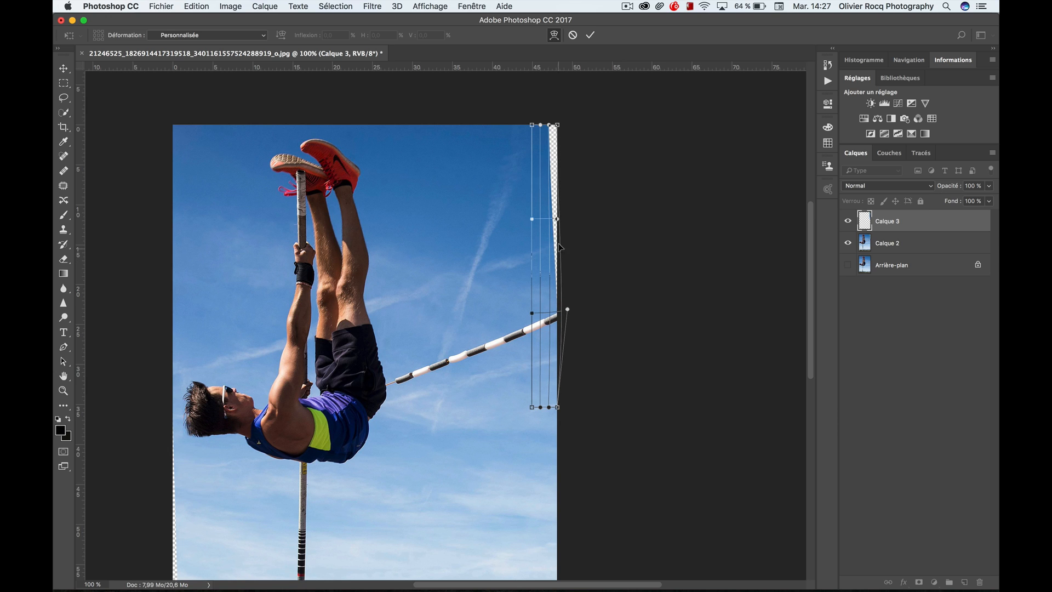
drag(557, 220, 571, 218)
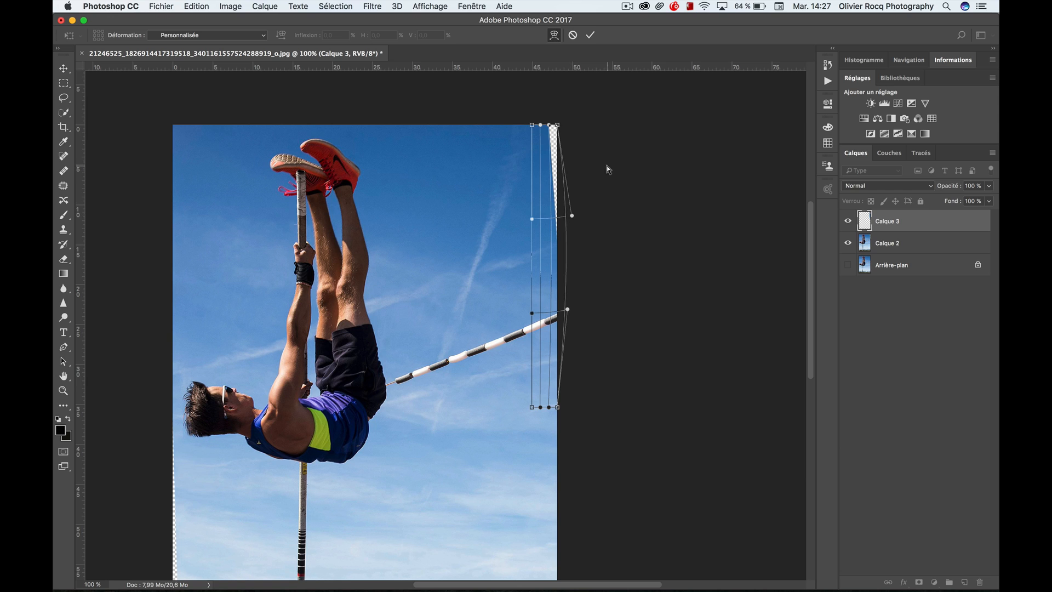
drag(561, 125, 587, 120)
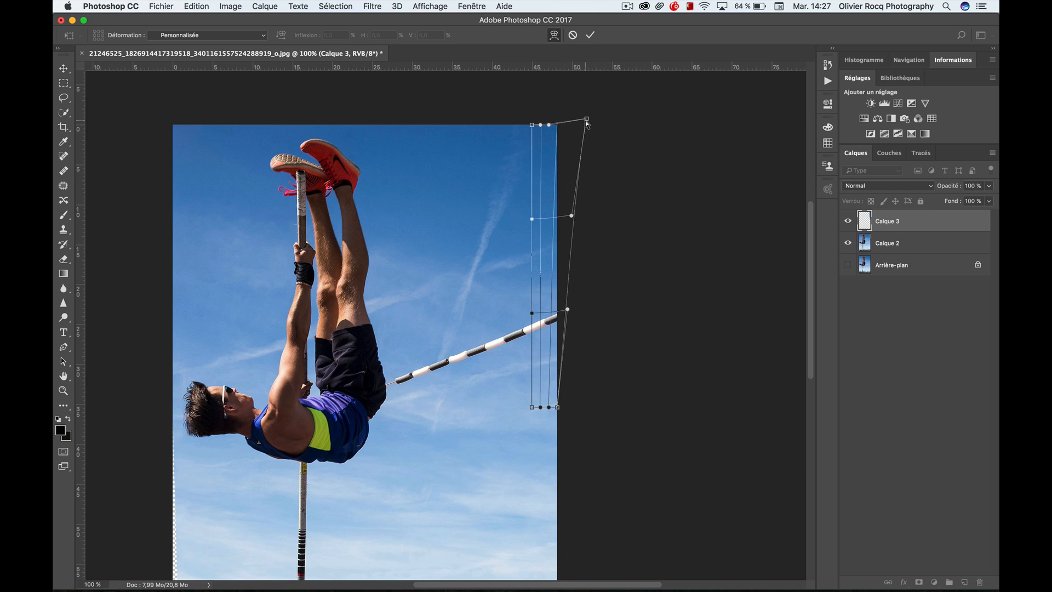
click(591, 37)
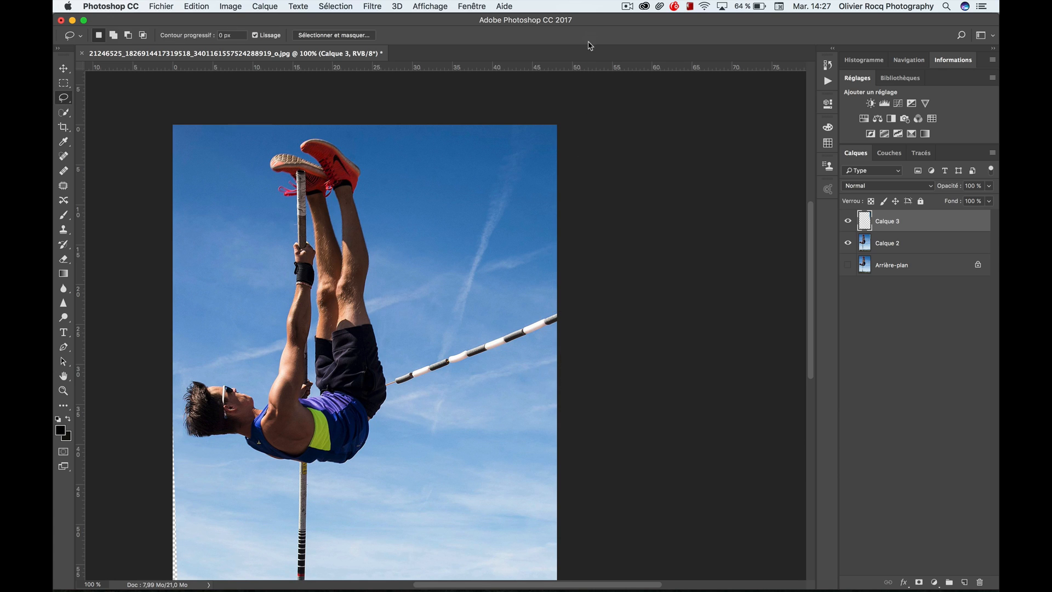
Step: Examine the filled right edge of the photo up close, checking the crossbar's end and the sky for visible seams
key(z)
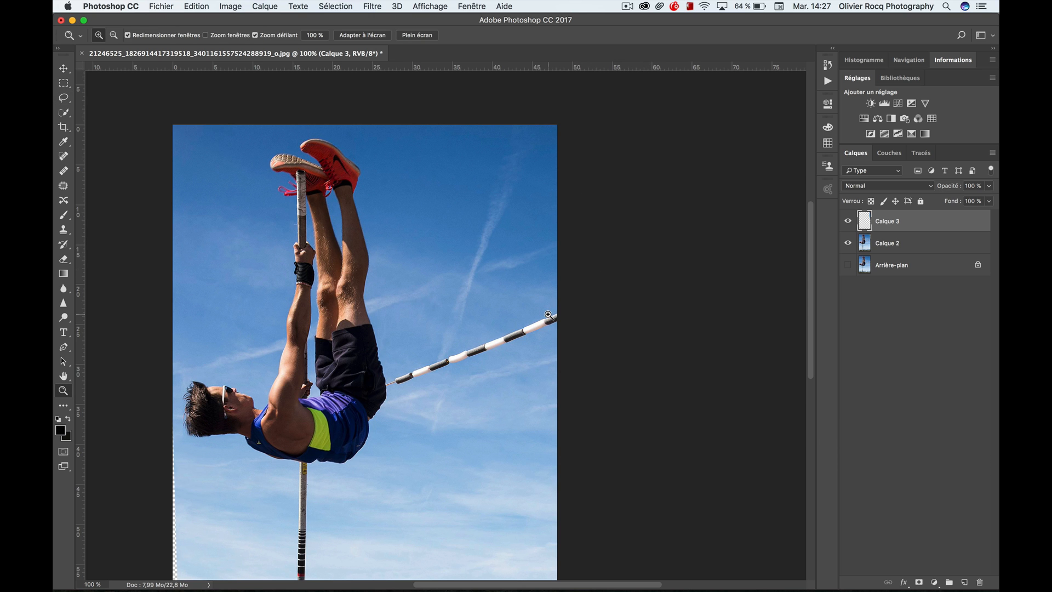
mouse_move(548, 315)
mouse_down()
mouse_move(574, 298)
mouse_move(543, 310)
mouse_up()
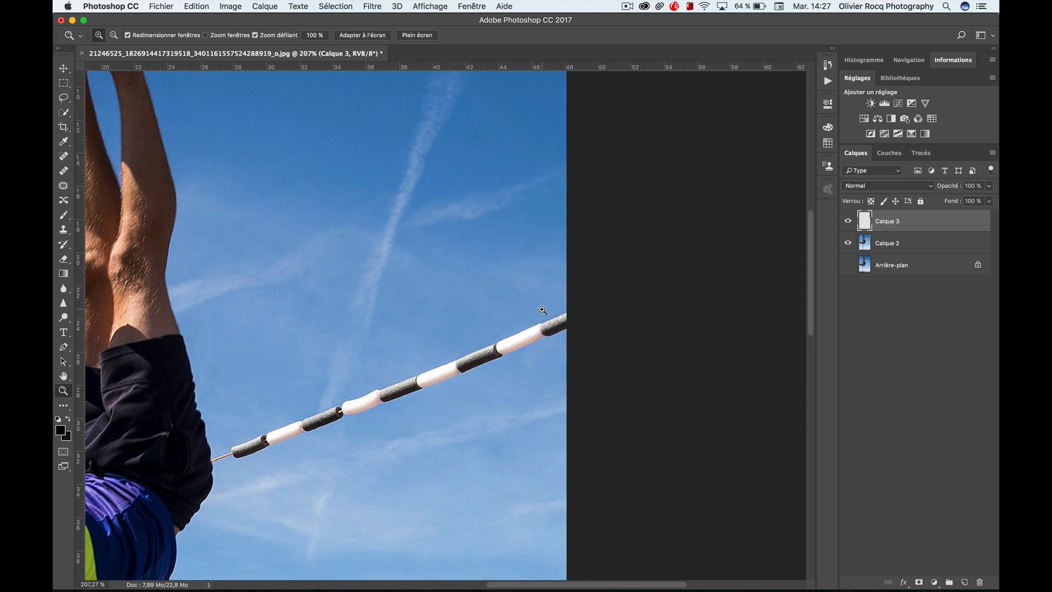
key(space)
key(space)
drag(540, 286, 540, 404)
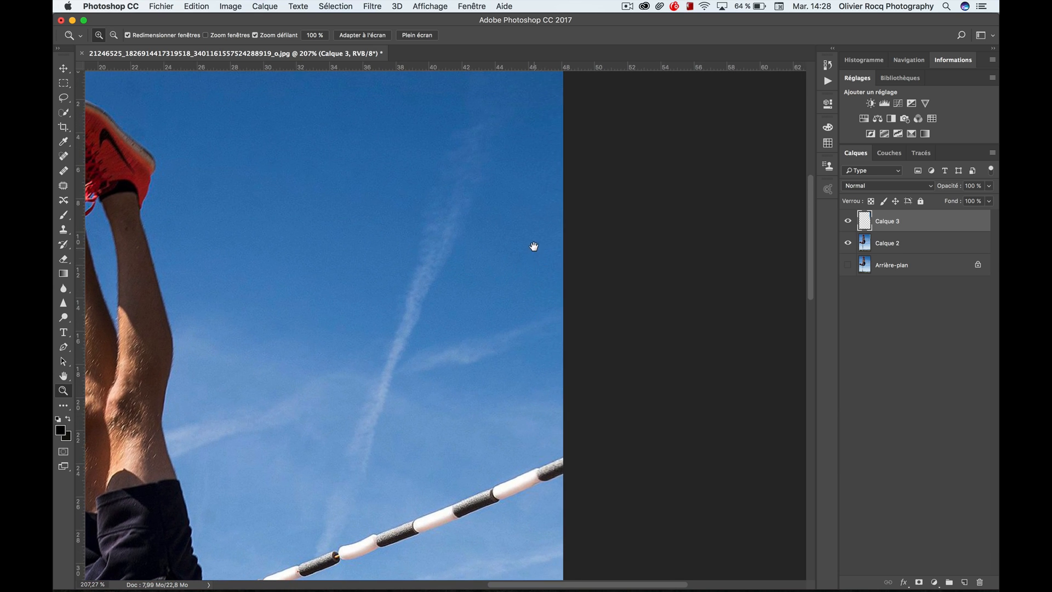
drag(534, 247, 545, 197)
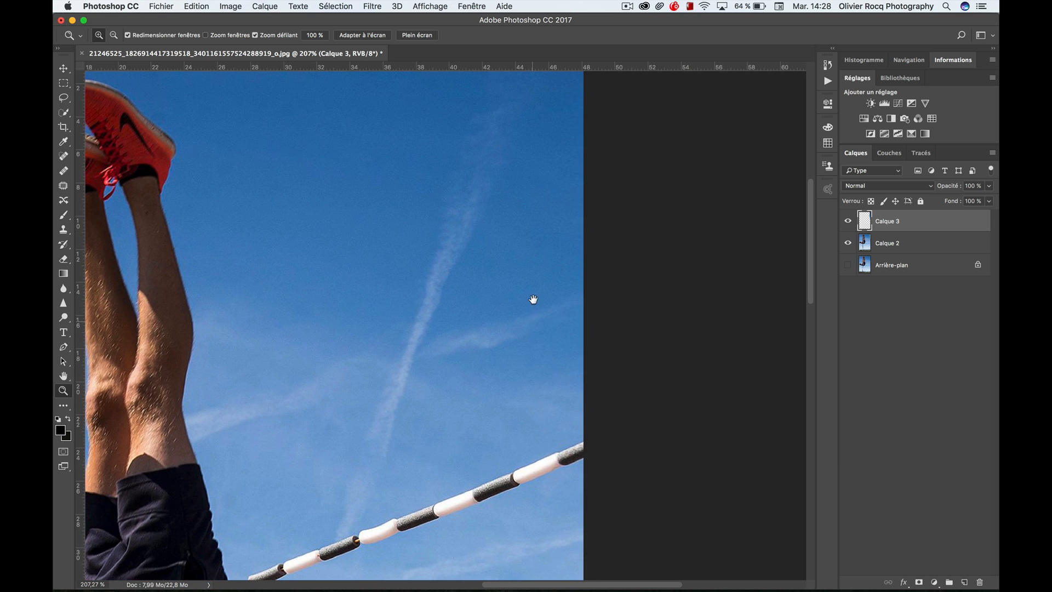
drag(533, 299, 533, 232)
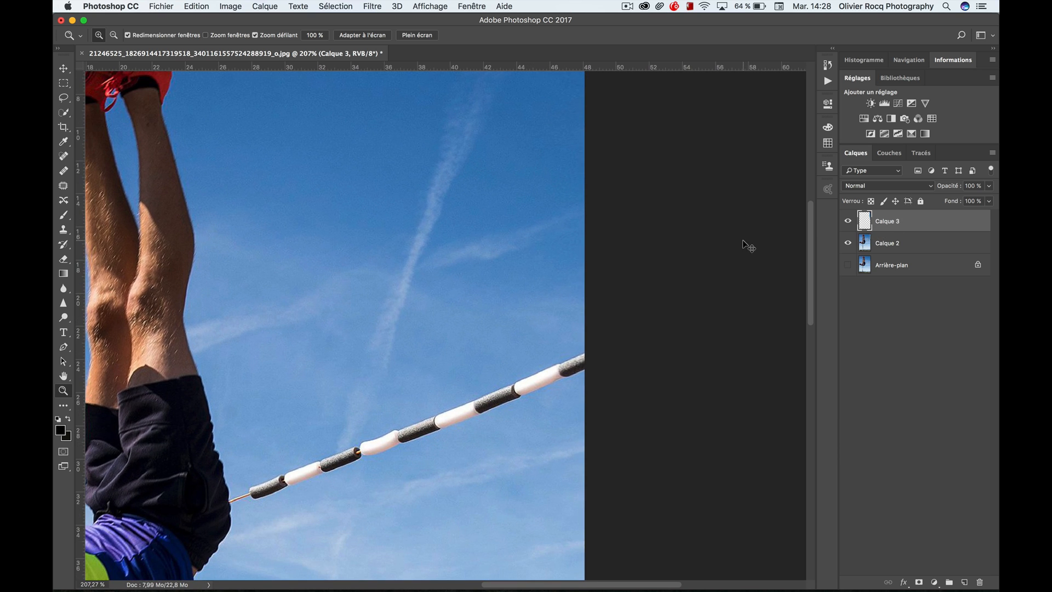
Step: Merge the warped Calque 3 strip with the photo layer Calque 2
key(super+0)
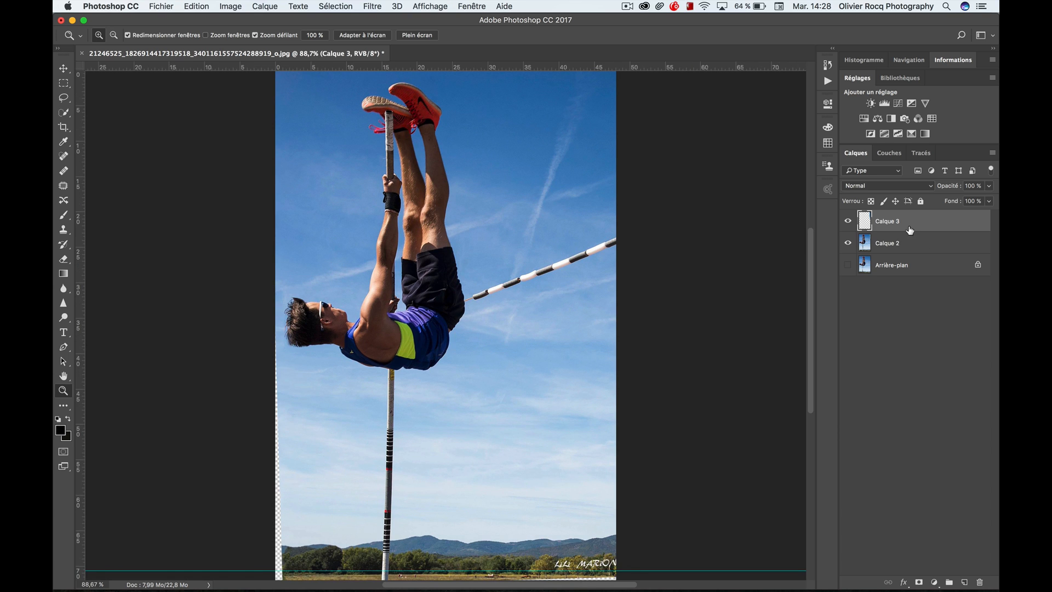
shift+click(907, 246)
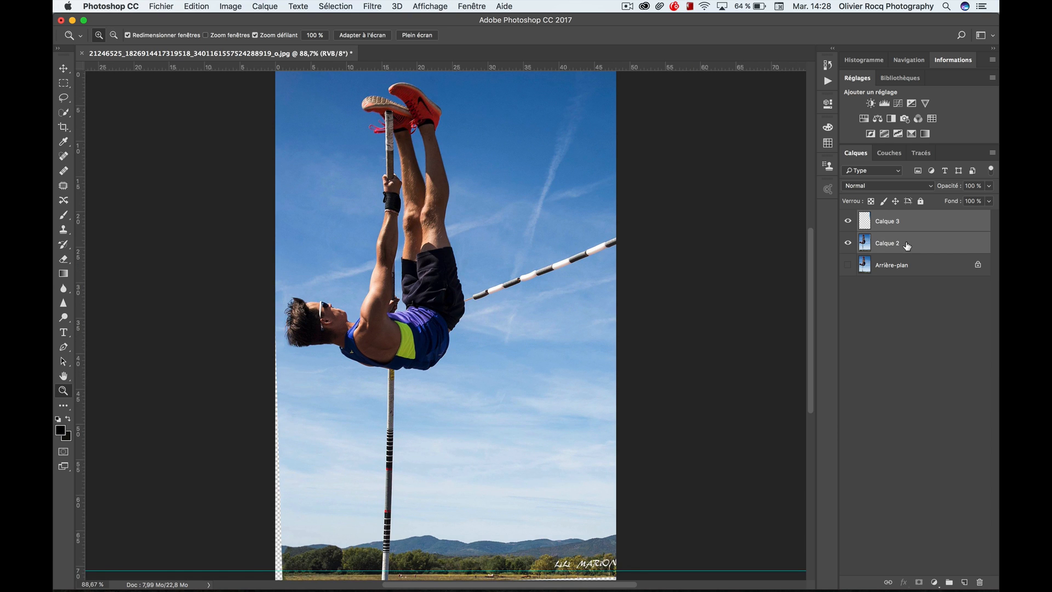
key(super+e)
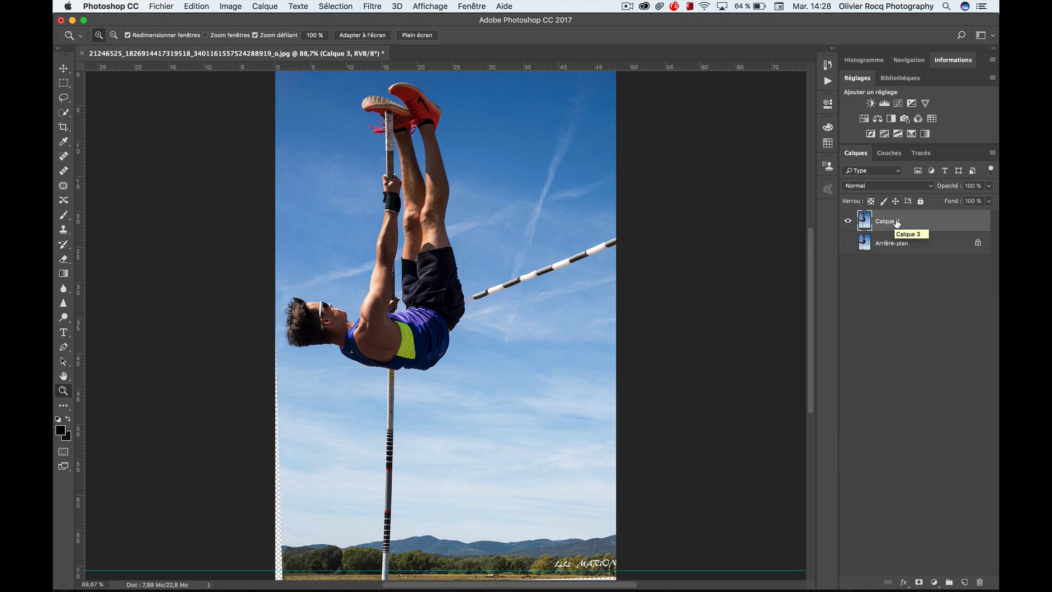
Step: Lasso a strip of sky, trees and field along the photo's lower-left edge, copy it to a new layer, and preview it alone
click(271, 371)
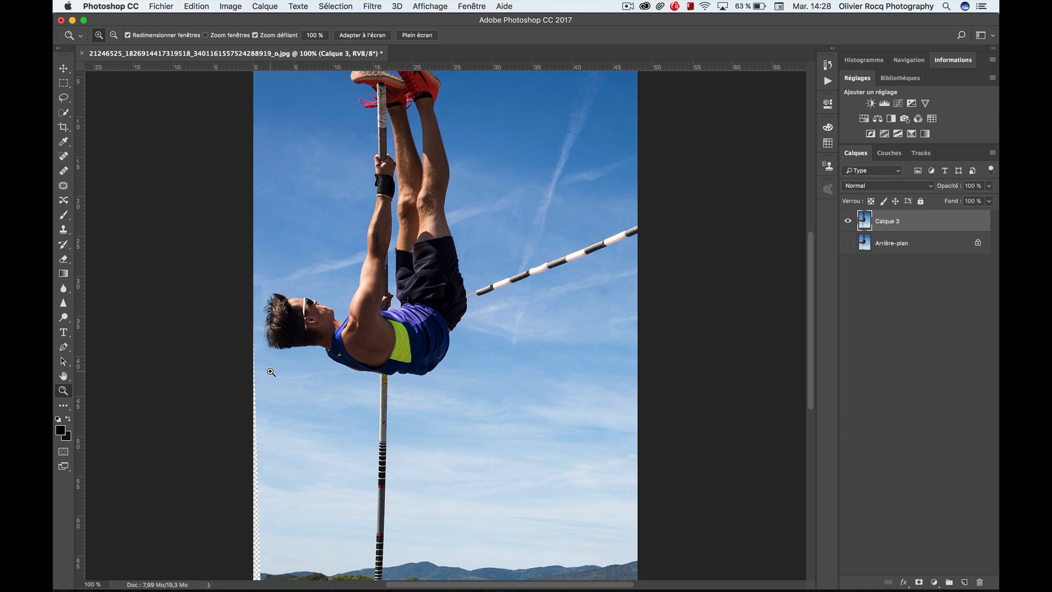
drag(296, 380, 355, 258)
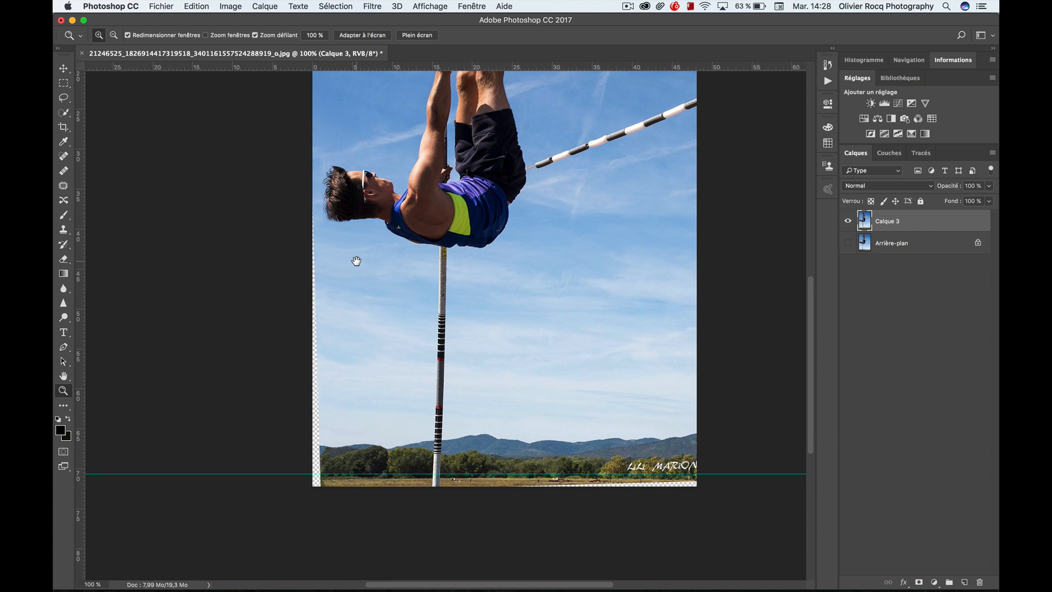
key(l)
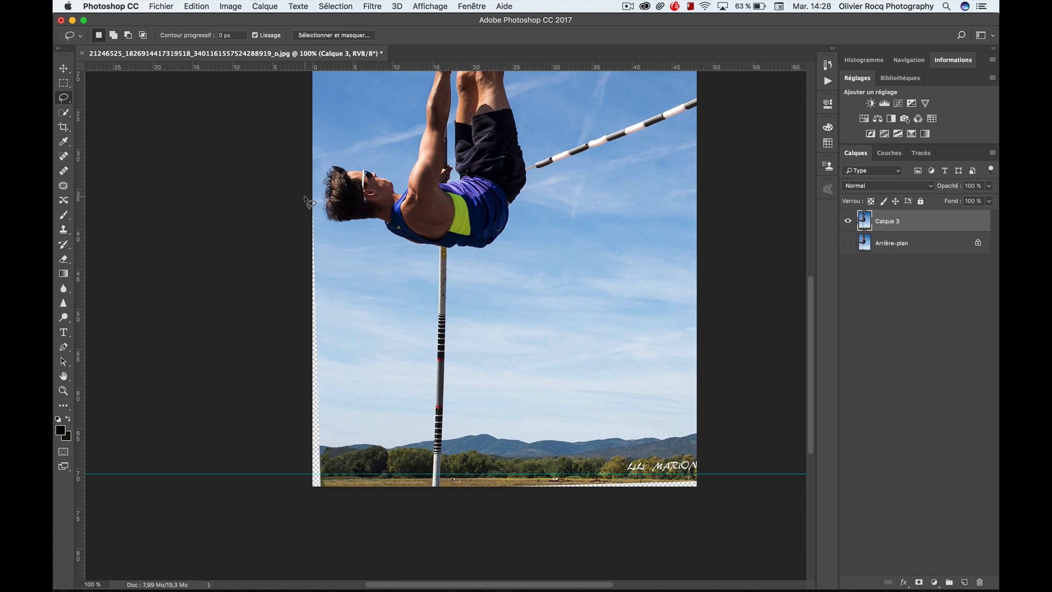
mouse_move(307, 196)
mouse_down()
mouse_move(340, 273)
mouse_move(346, 487)
mouse_move(296, 495)
mouse_move(278, 479)
mouse_move(262, 409)
mouse_move(260, 219)
mouse_up()
key(super+j)
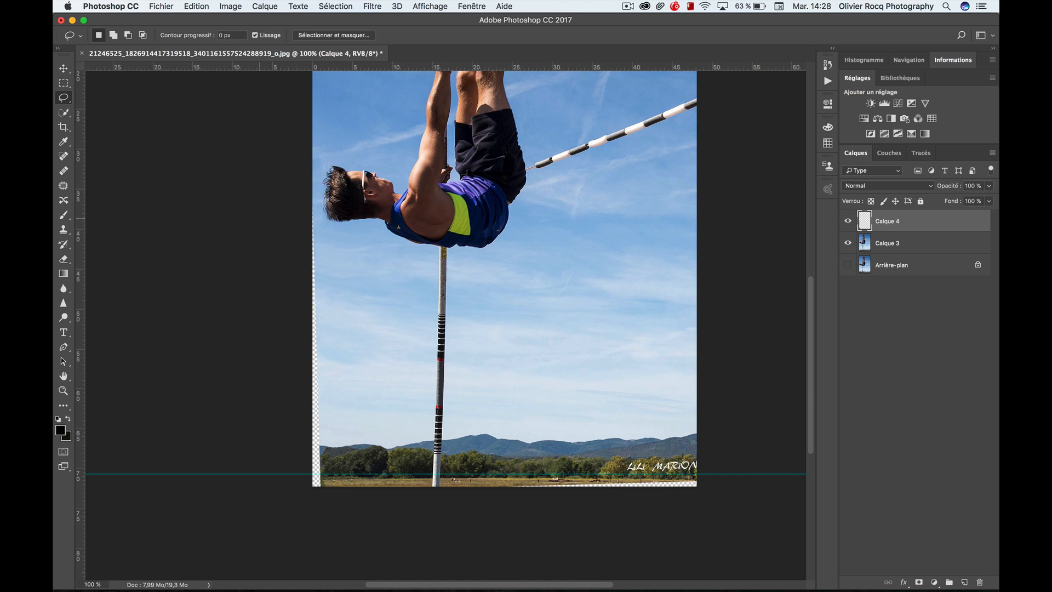
alt+click(849, 221)
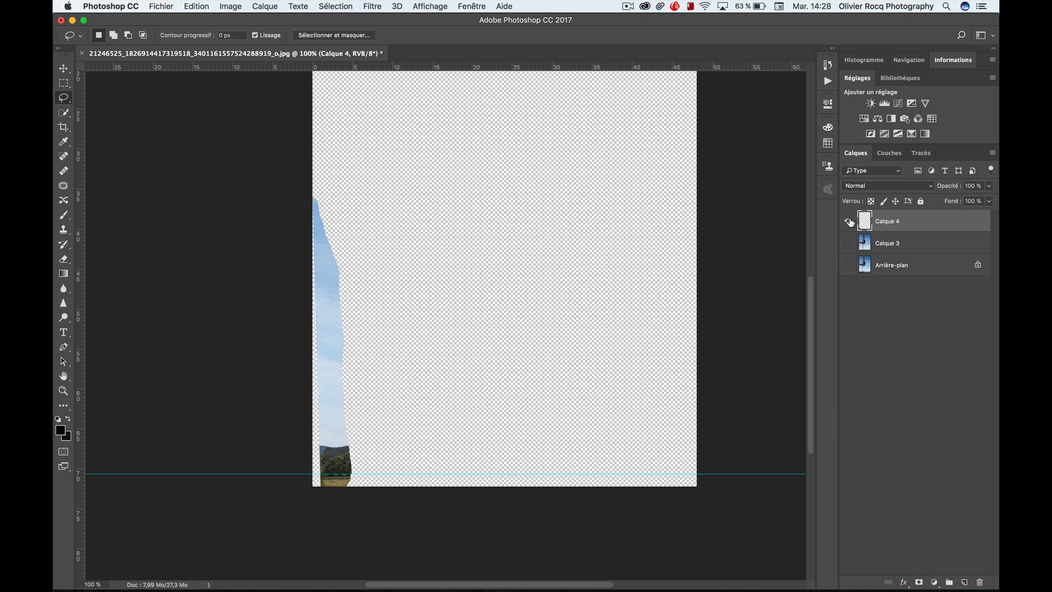
alt+click(849, 221)
alt+click(849, 221)
alt+click(849, 221)
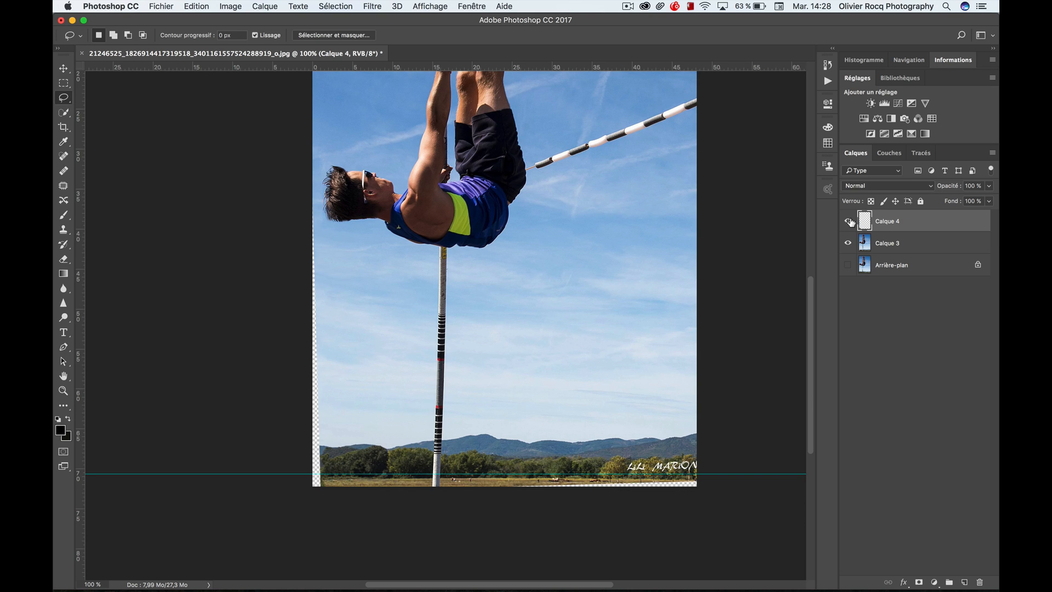
Step: Warp the Calque 4 strip's outer edge and lower-left corner outward past the canvas to fill the transparent gap on the photo's left side
key(super+t)
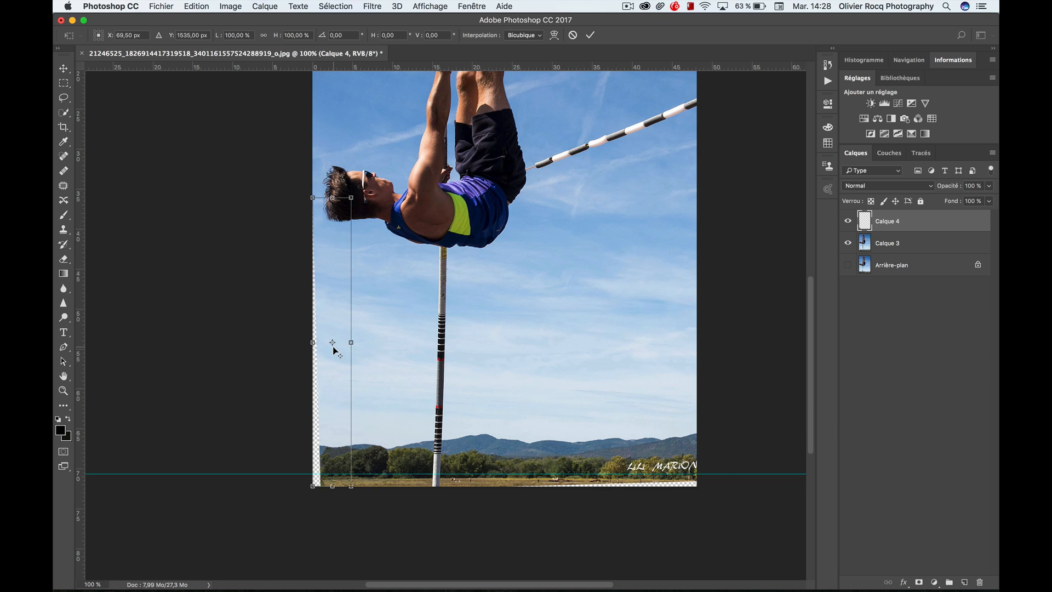
drag(334, 343, 349, 343)
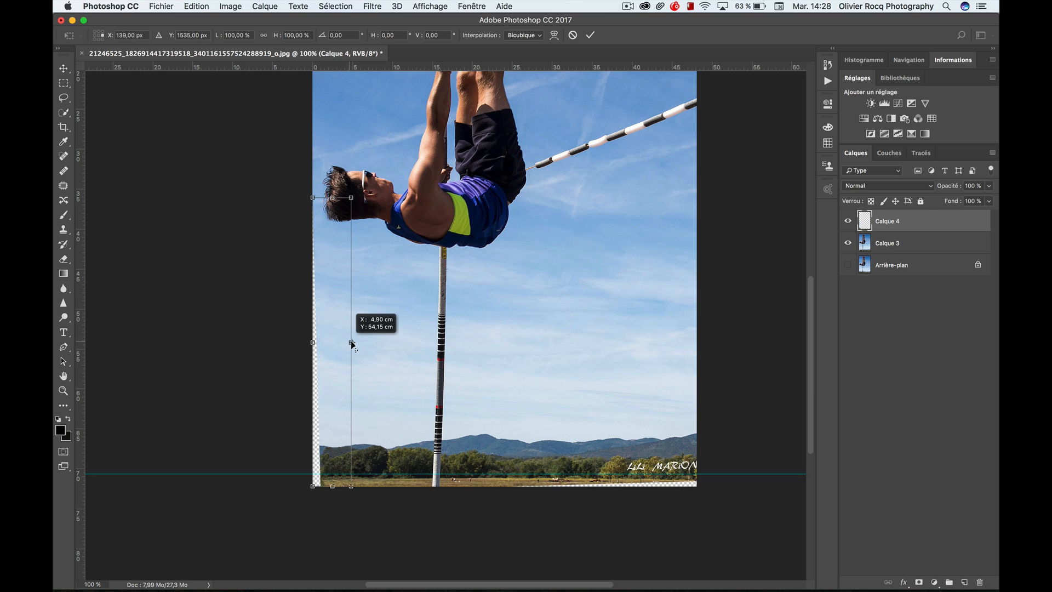
right_click(331, 379)
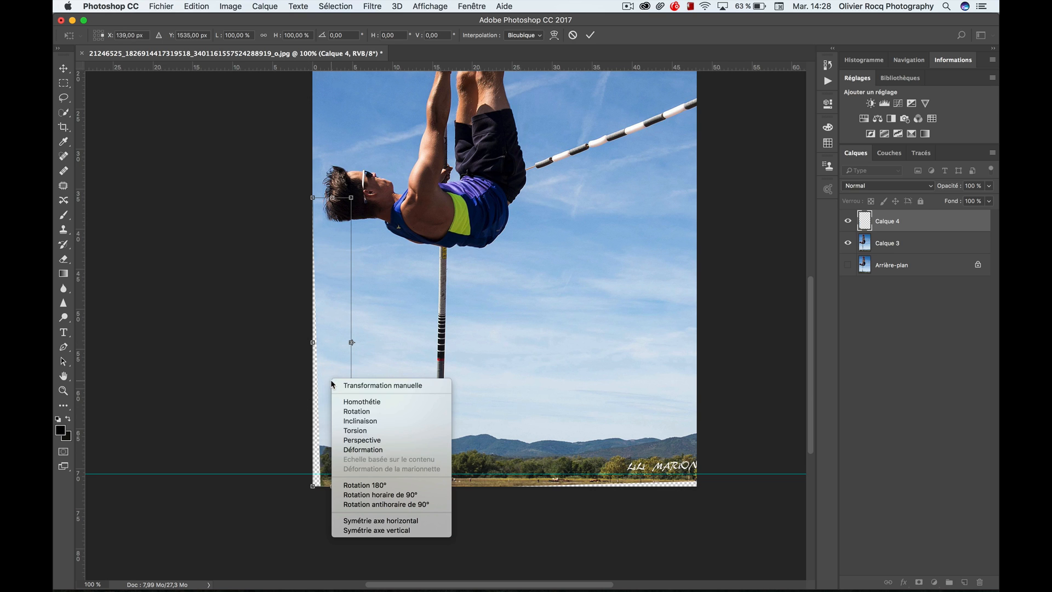
click(357, 449)
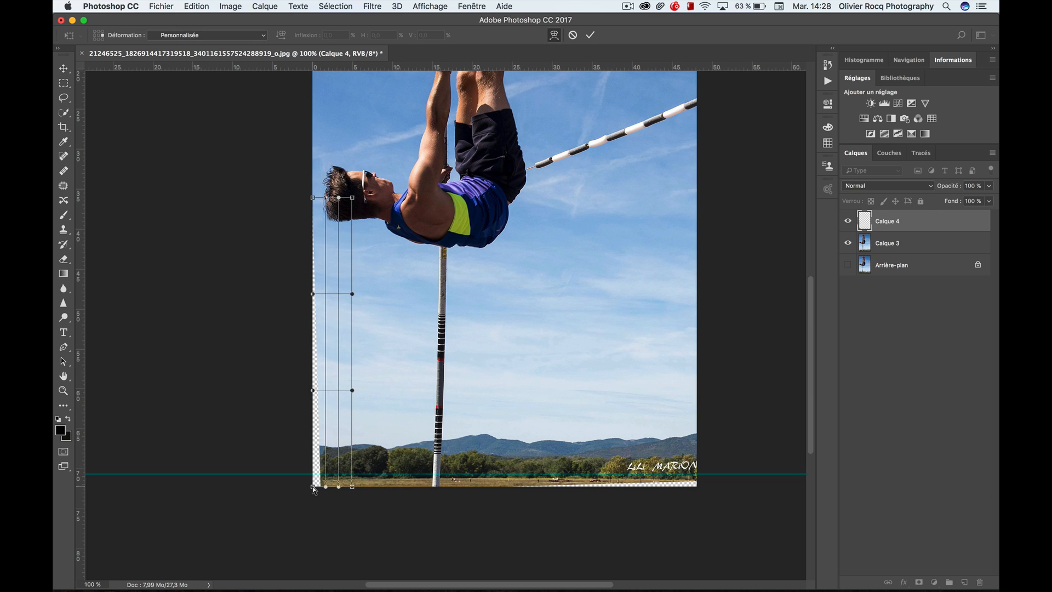
drag(310, 488, 298, 487)
drag(313, 391, 304, 392)
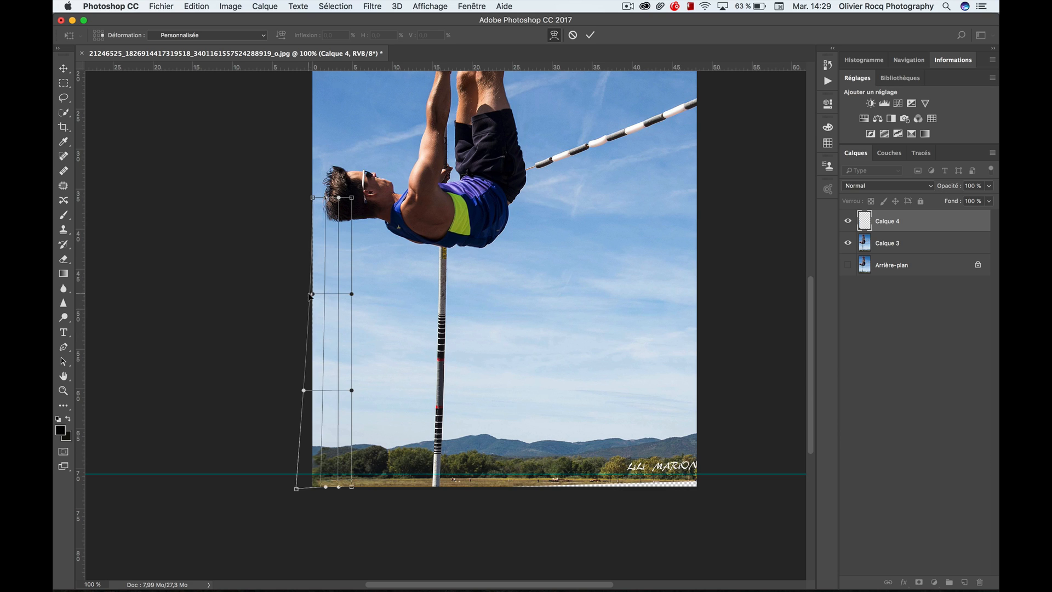
drag(311, 295, 309, 296)
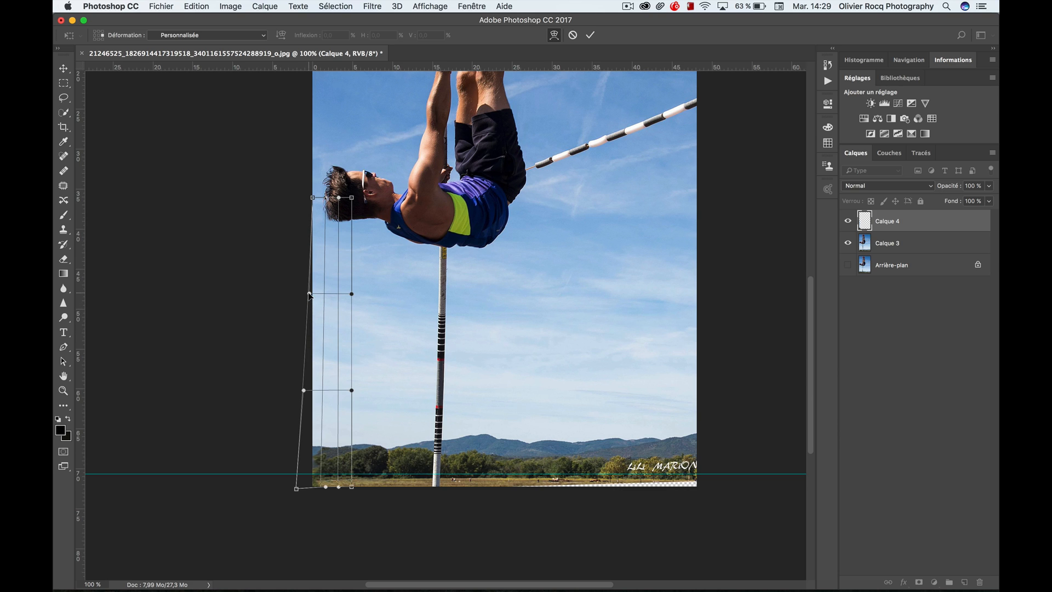
click(591, 35)
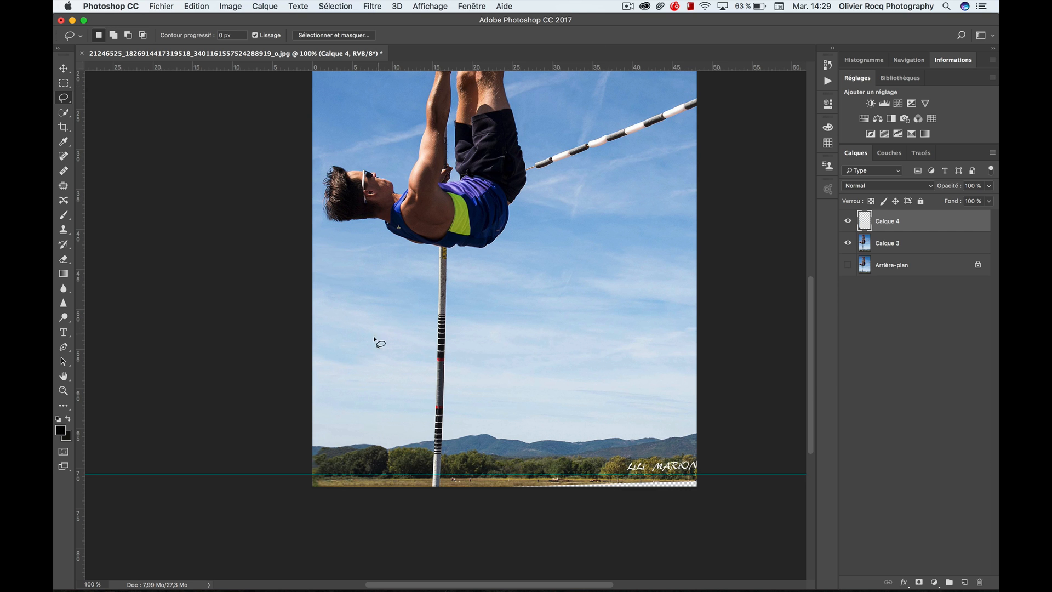
Step: Warp the lower-left corner of the Calque 4 strip slightly further outward beyond the canvas edge
key(z)
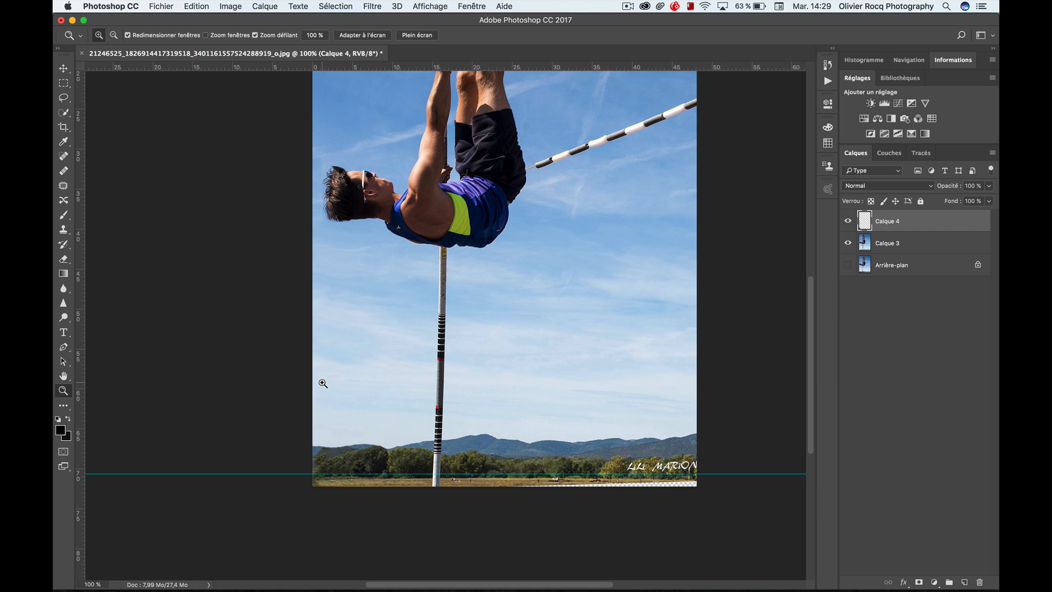
drag(325, 382, 347, 244)
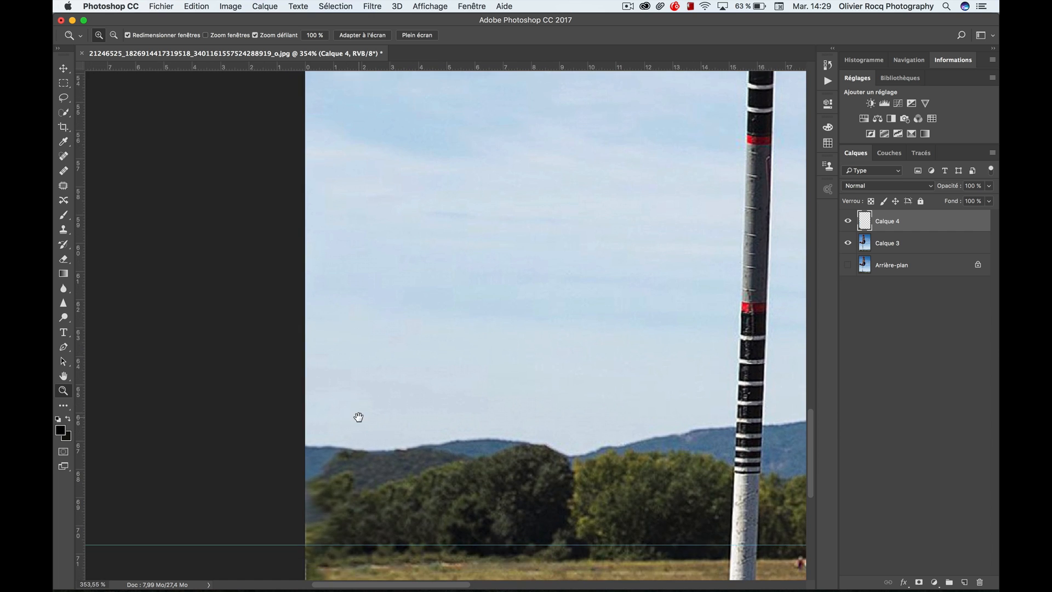
drag(356, 416, 357, 318)
drag(335, 397, 341, 365)
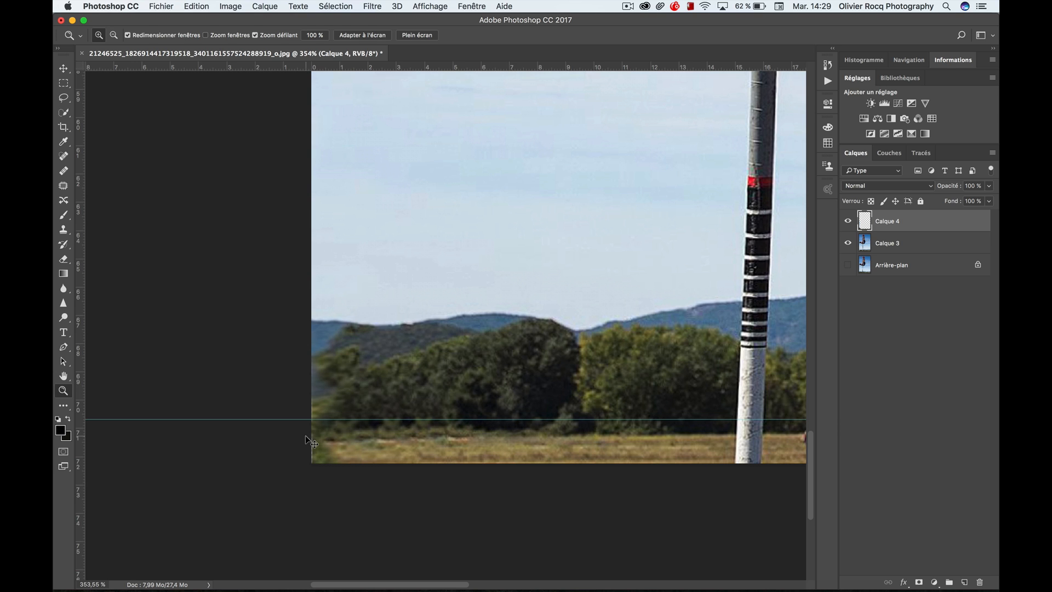
key(super+t)
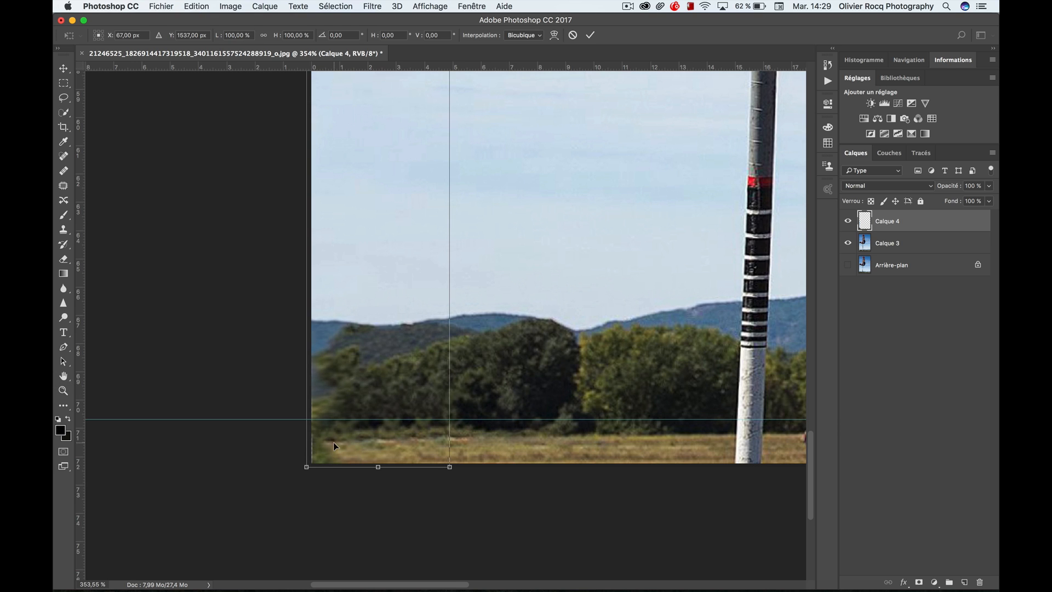
right_click(333, 443)
click(366, 498)
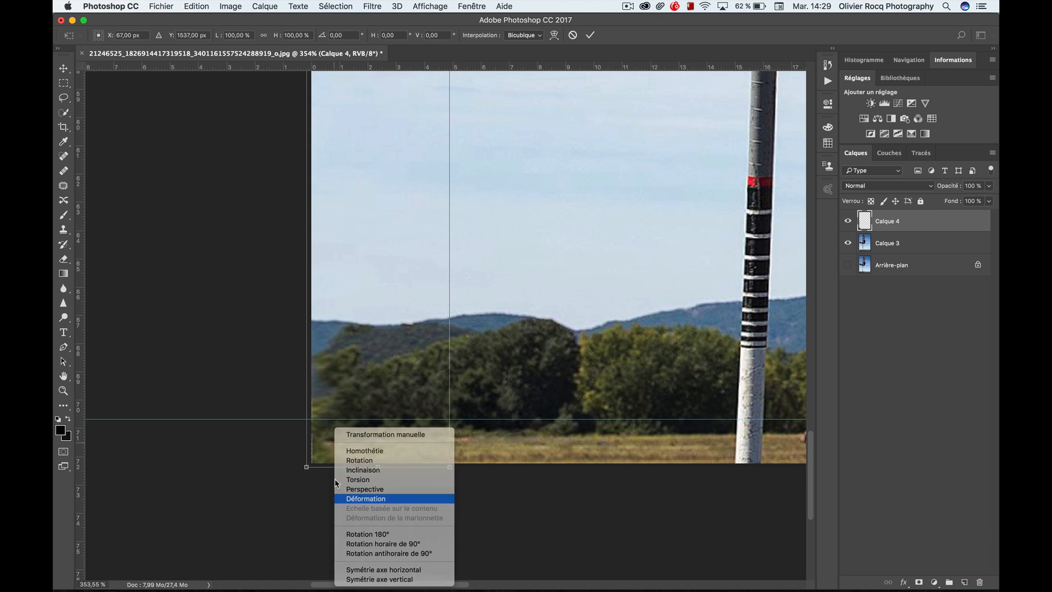
drag(307, 473, 304, 472)
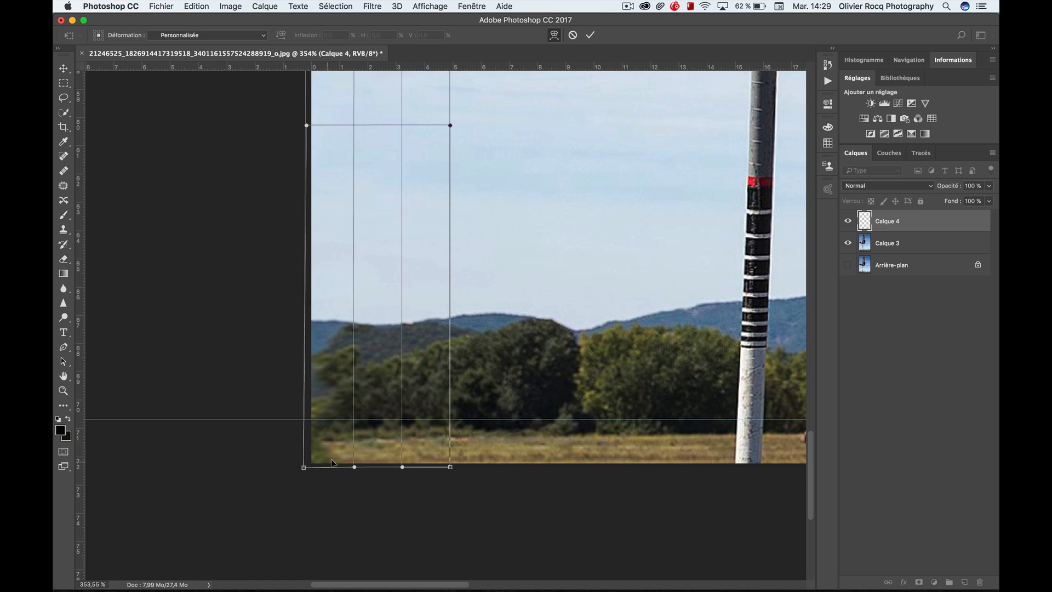
click(590, 34)
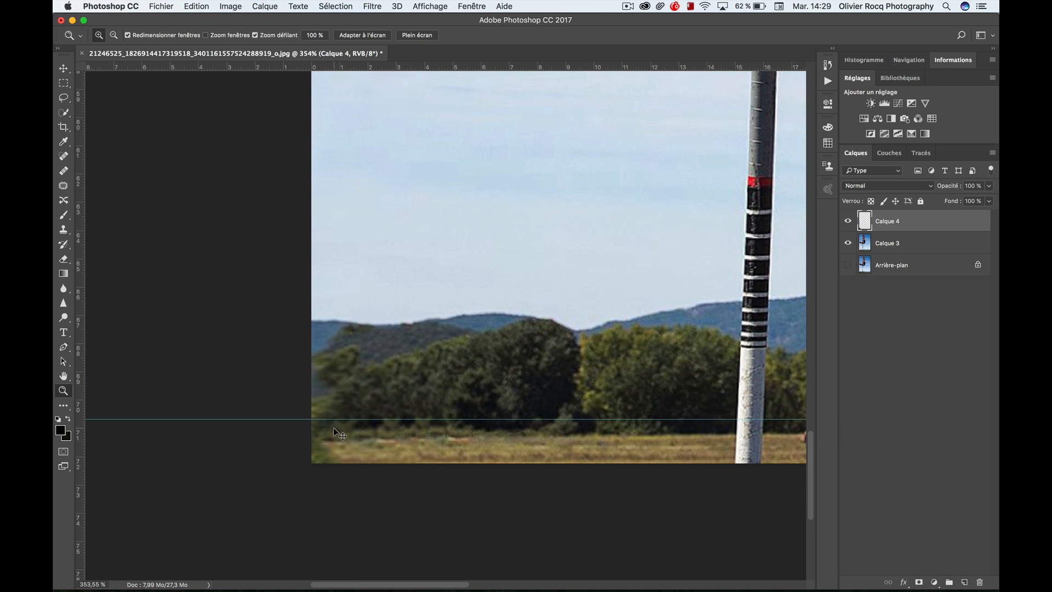
Step: Compare the straightened horizon with the horizontal guide by toggling the guide at 100% zoom, leaving it hidden
key(super+1)
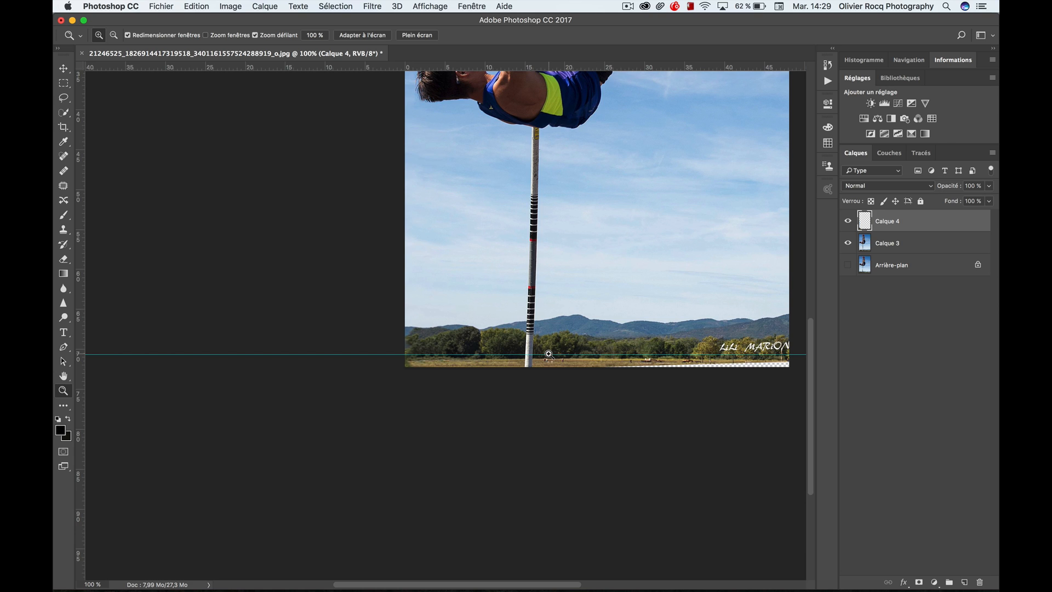
key(super+semicolon)
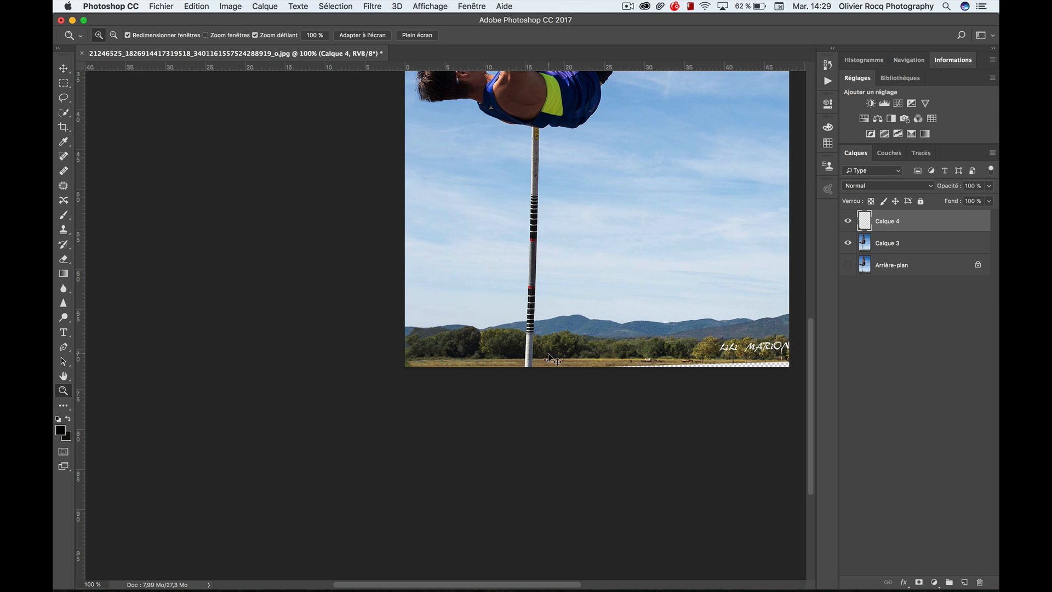
key(super+semicolon)
key(super+semicolon)
key(super+semicolon)
key(super+semicolon)
Step: Examine the photo's bottom edge up close from corner to corner, checking the transparent wedge under the field and the warped trees
drag(705, 345, 603, 354)
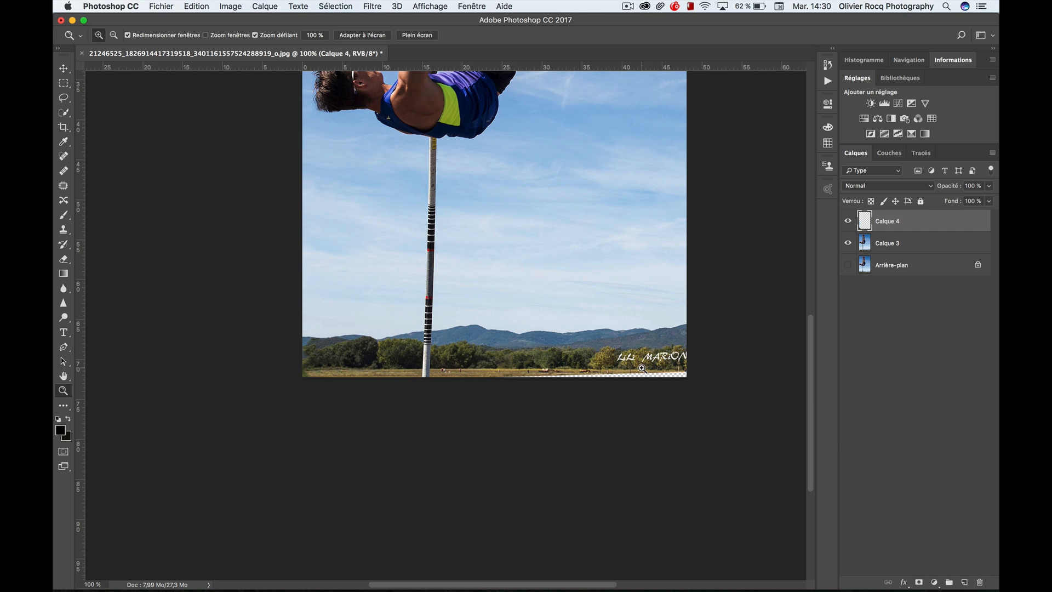
drag(624, 367, 625, 368)
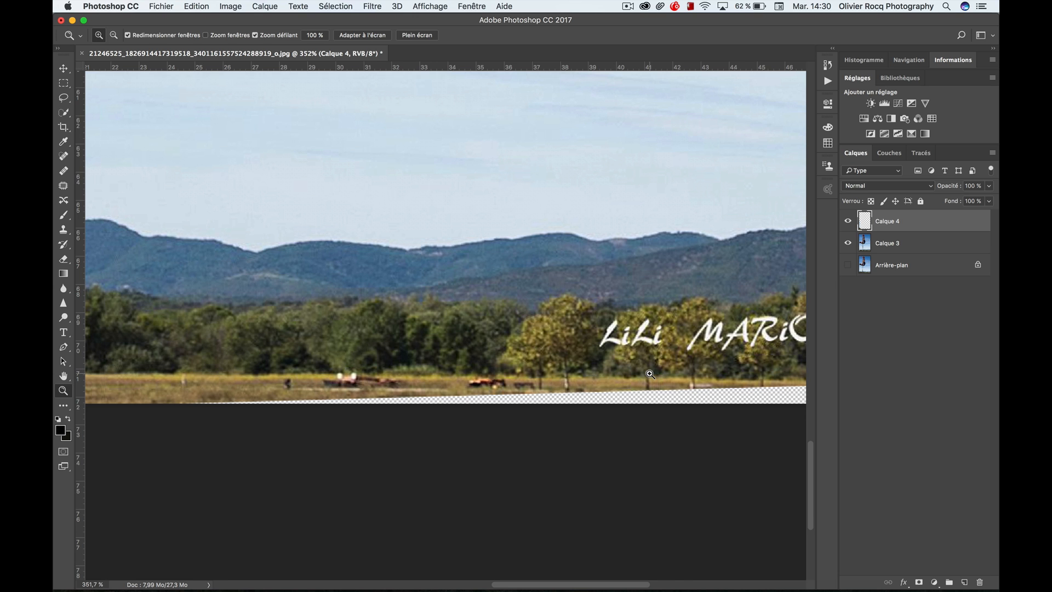
drag(650, 373, 606, 359)
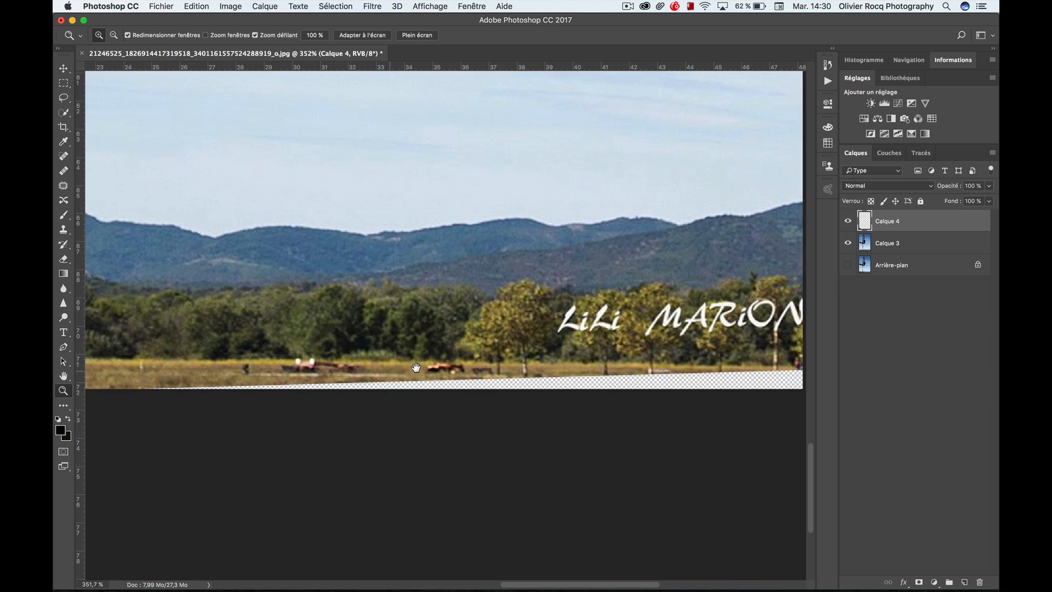
drag(418, 369, 489, 362)
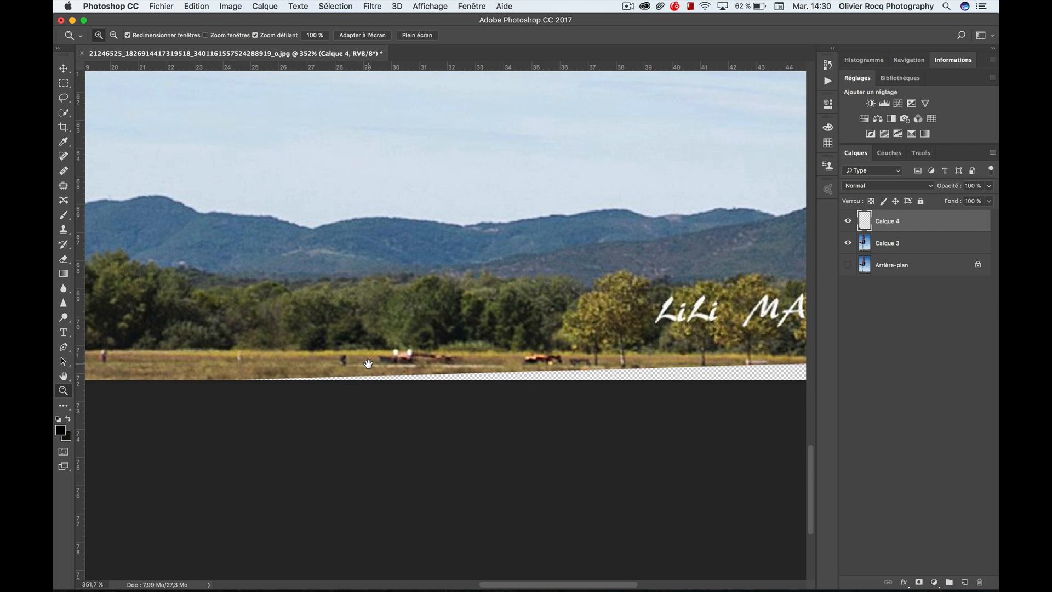
drag(369, 359, 519, 349)
drag(247, 362, 547, 354)
drag(374, 357, 427, 355)
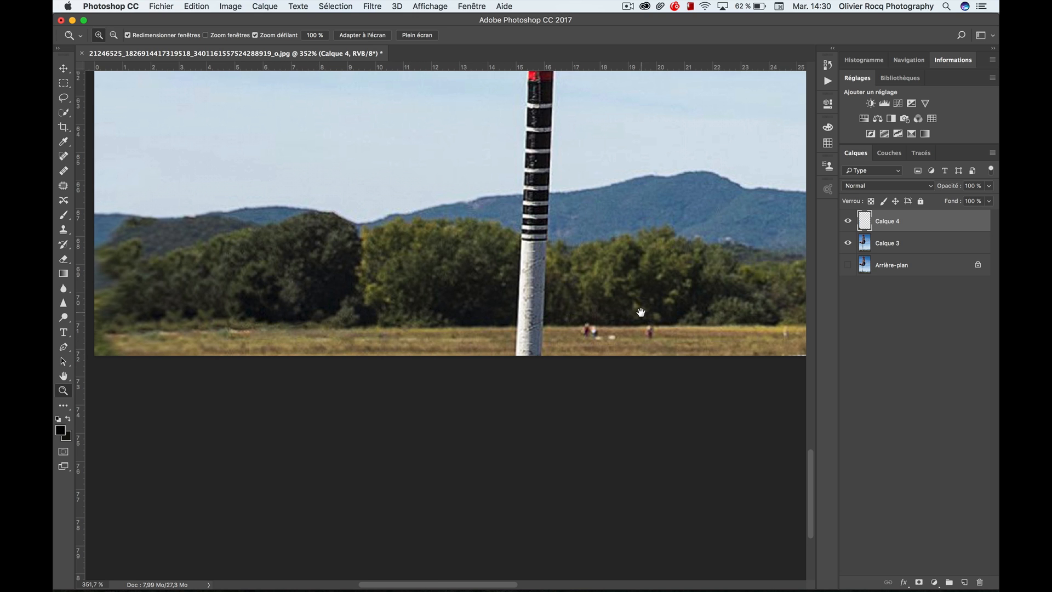
drag(636, 313, 333, 314)
scroll(333, 314, right, 10)
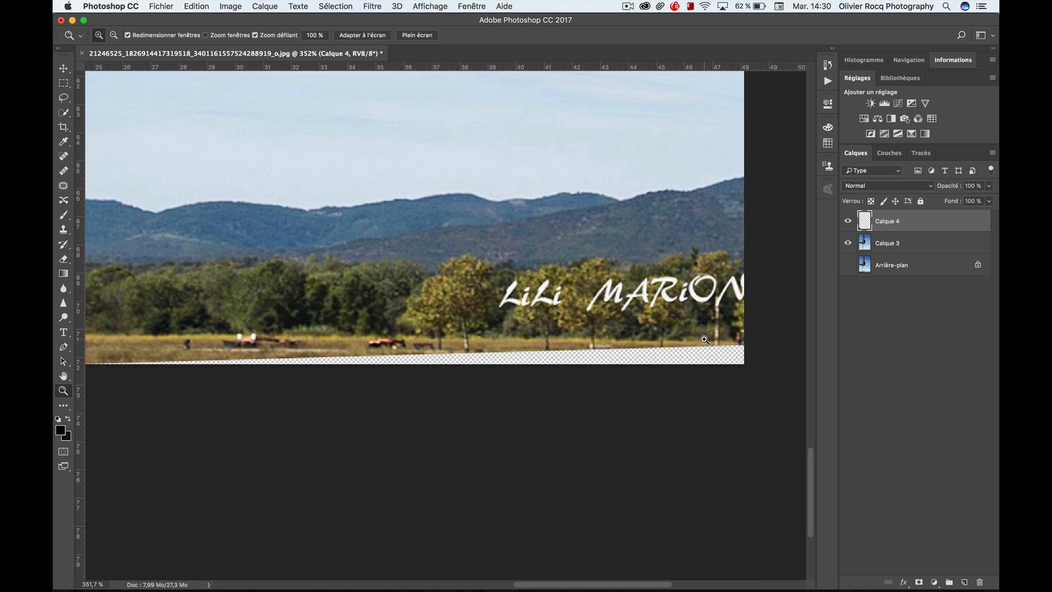
Step: Merge the warped Calque 4 strip with the photo layer Calque 3
shift+click(903, 247)
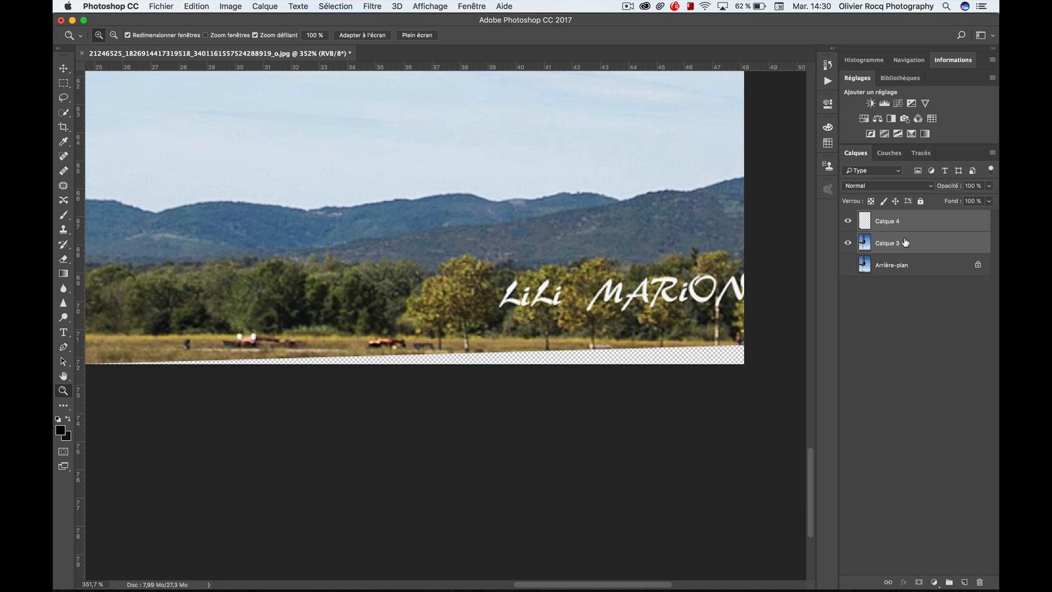
key(super+e)
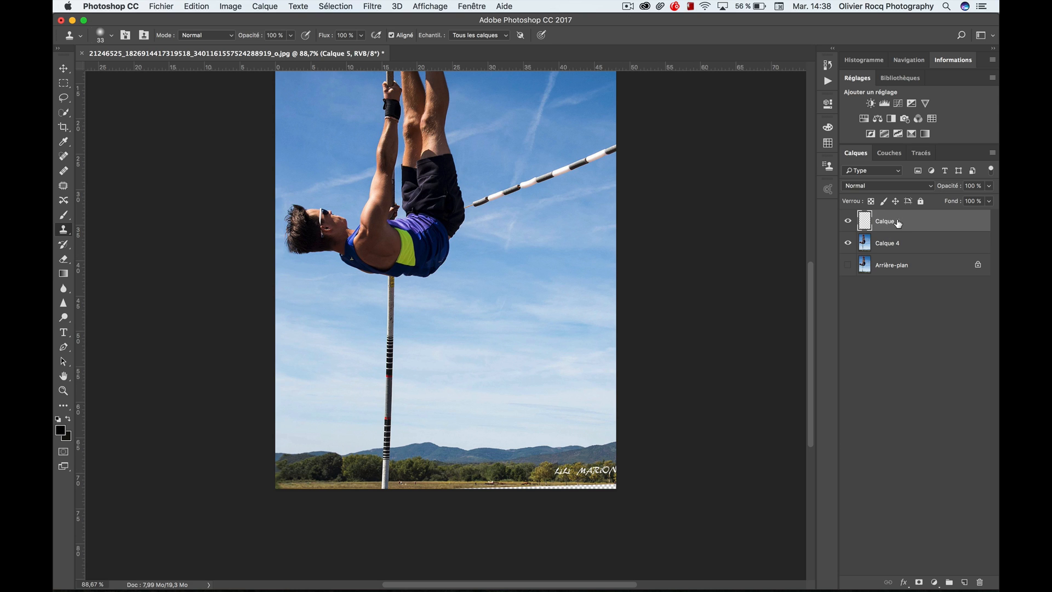
Step: Toggle Calque 5 off and on, and examine the bottom edge at 300%, from the transparent wedge to the blurred lower-left trees
click(848, 221)
click(848, 222)
drag(356, 463, 356, 453)
scroll(344, 349, down, 3)
scroll(345, 349, right, 4)
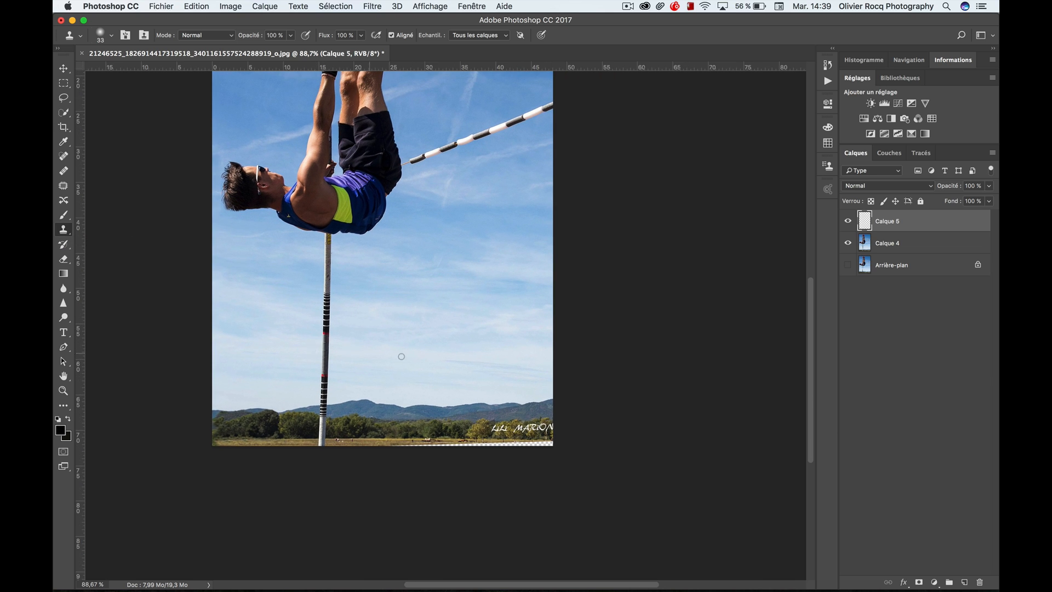
key(super+plus)
key(super+plus)
key(super+plus)
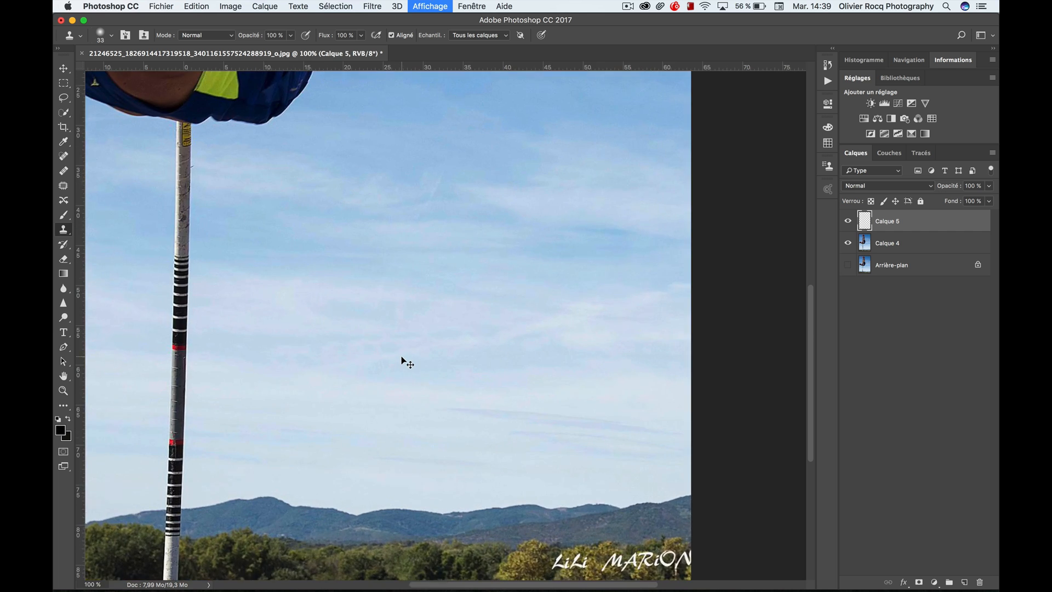
drag(514, 425, 498, 212)
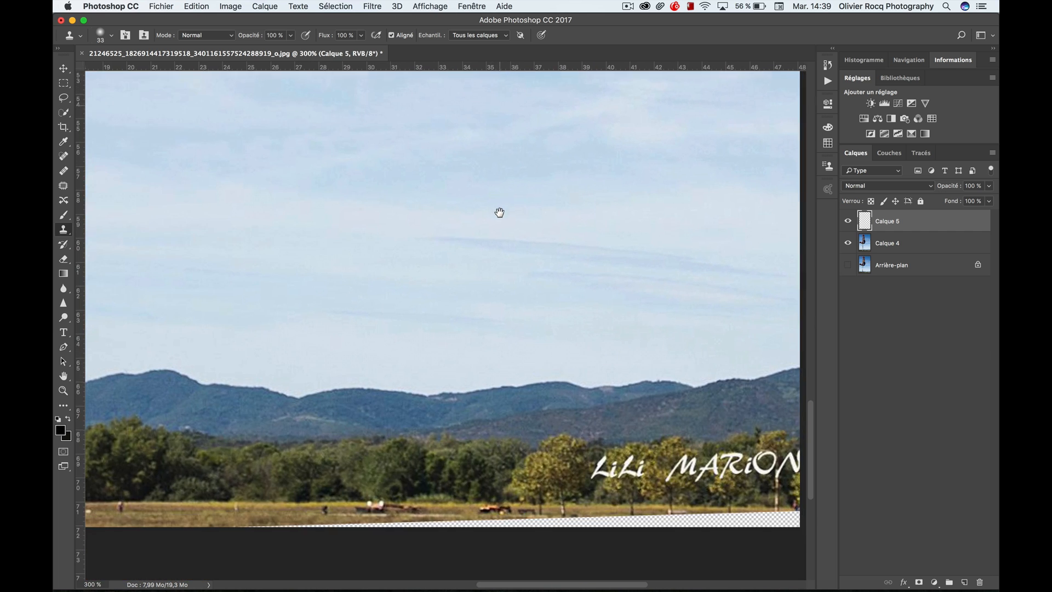
drag(517, 334, 517, 268)
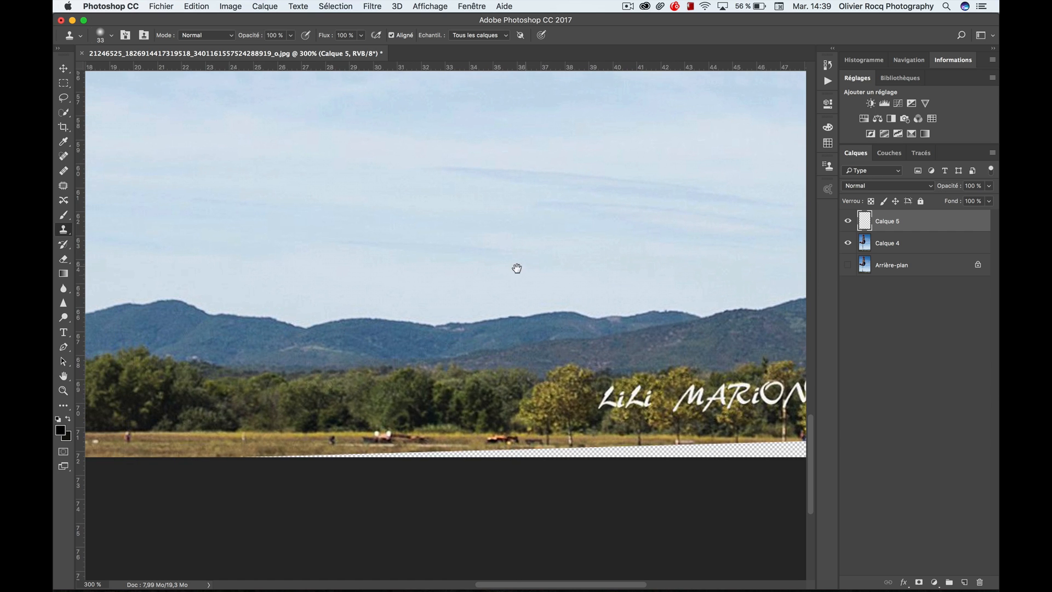
drag(369, 294, 320, 289)
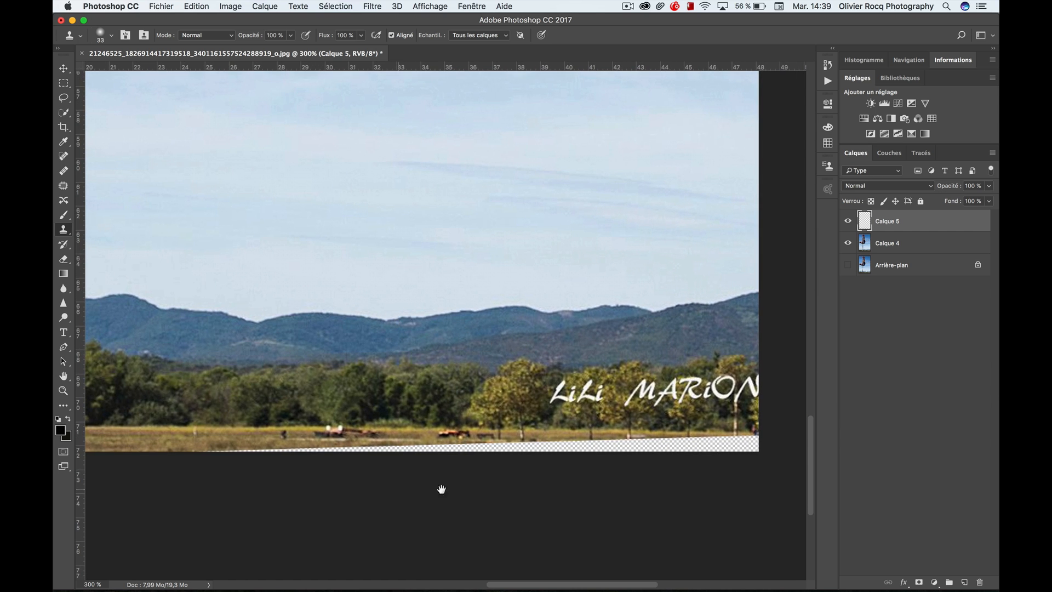
drag(315, 406, 463, 404)
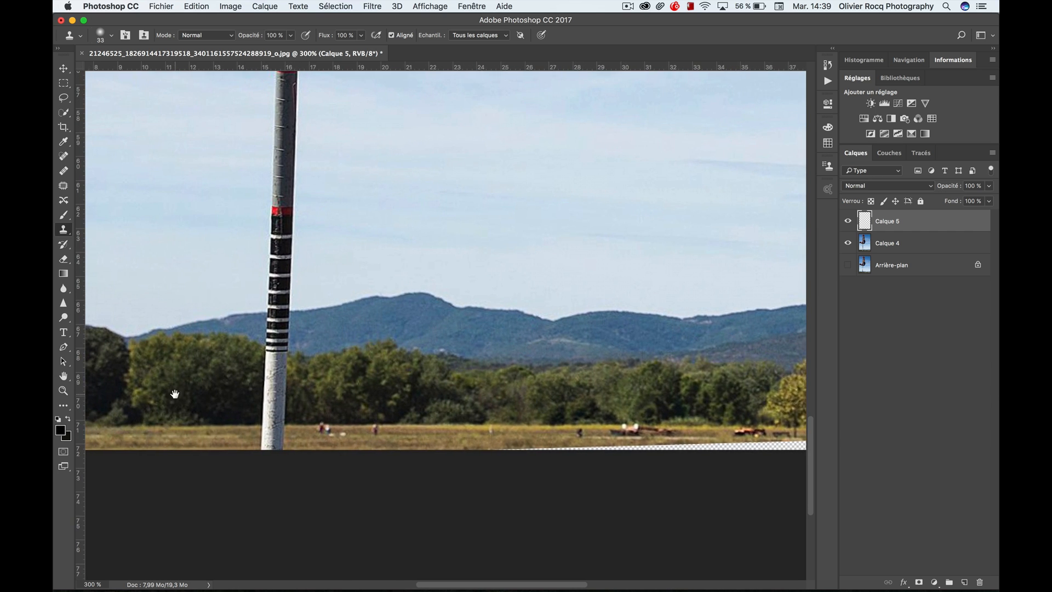
drag(176, 394, 468, 400)
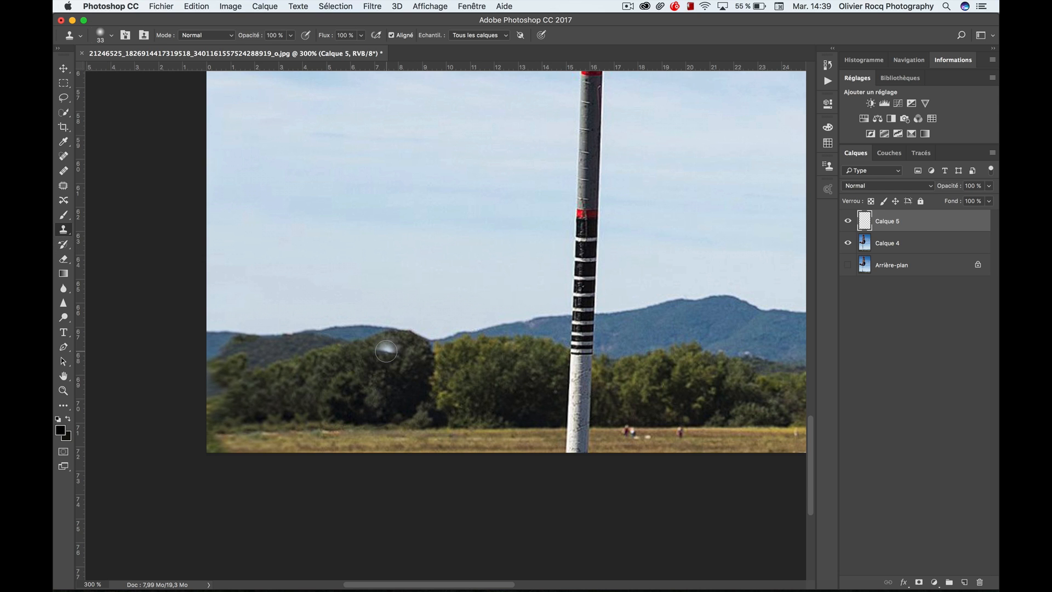
Step: Set the Clone Stamp brush size to 163 px for retouching the blurred trees near the photo's lower-left edge
right_click(386, 350)
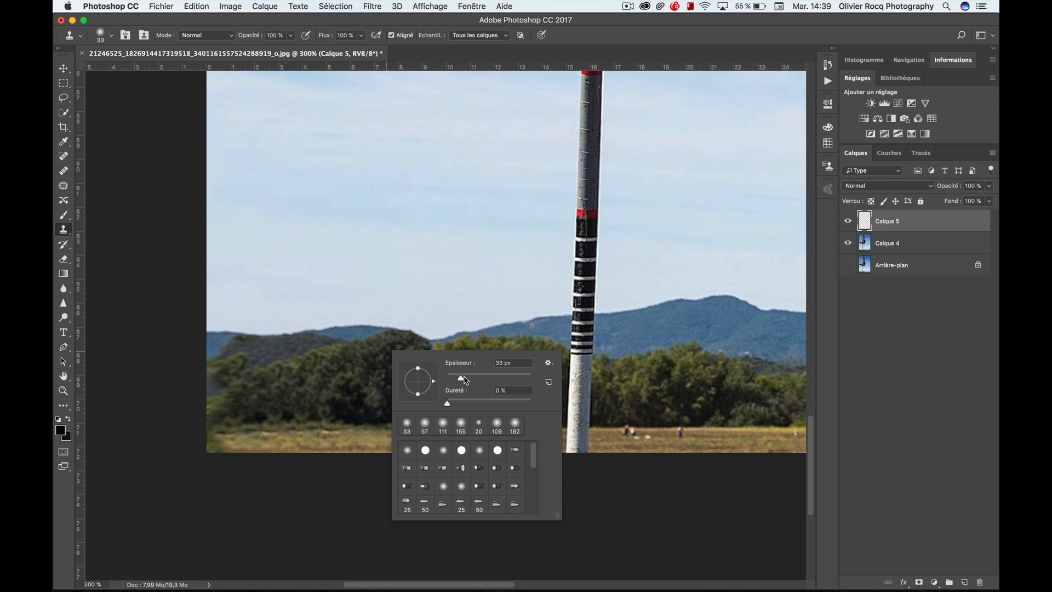
drag(462, 379, 502, 378)
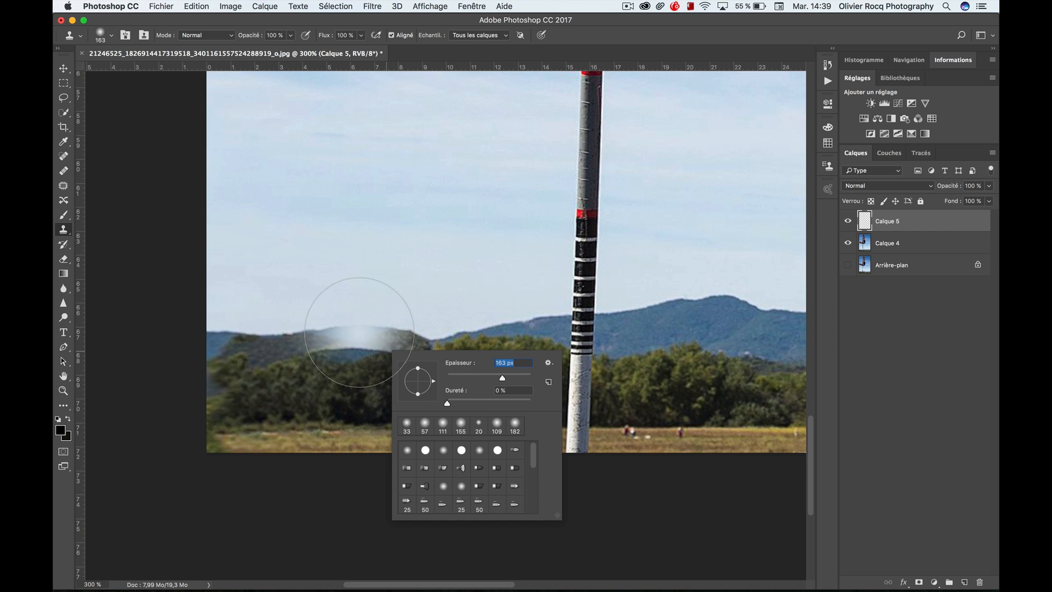
mouse_move(329, 354)
mouse_down()
mouse_move(291, 341)
mouse_move(287, 350)
mouse_move(287, 360)
mouse_move(307, 344)
mouse_move(356, 360)
mouse_up()
key(super+z)
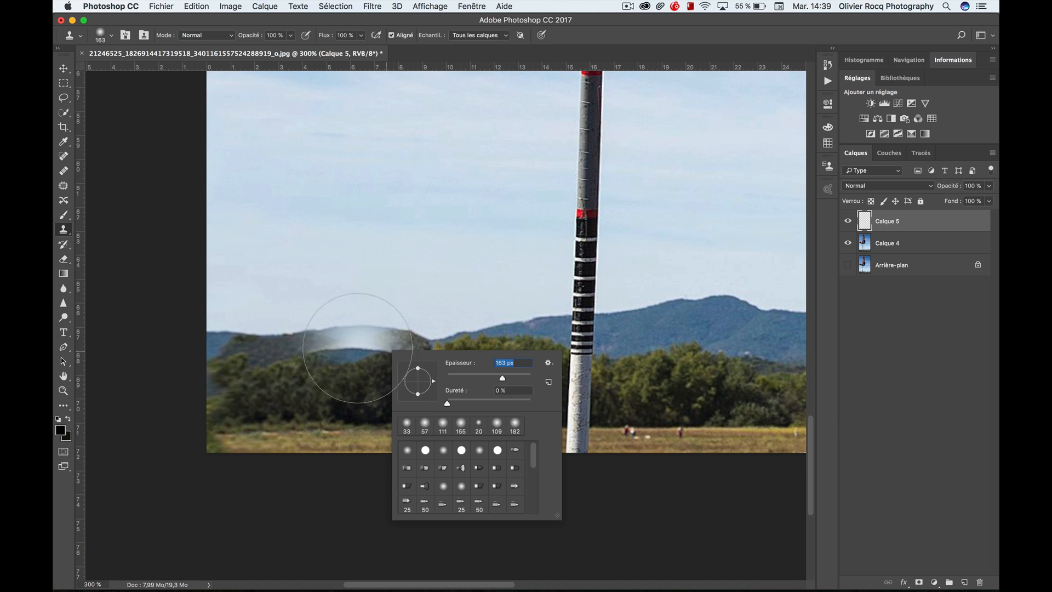
key(alt)
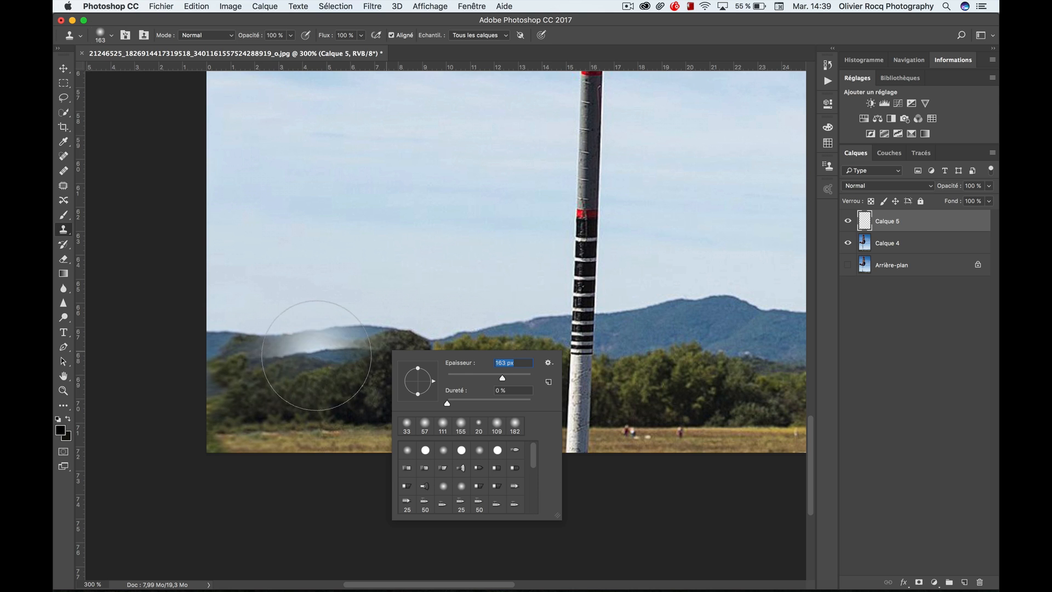
Step: Try cloning the treeline and hills into the open sky above with the 163 px soft brush
key(Return)
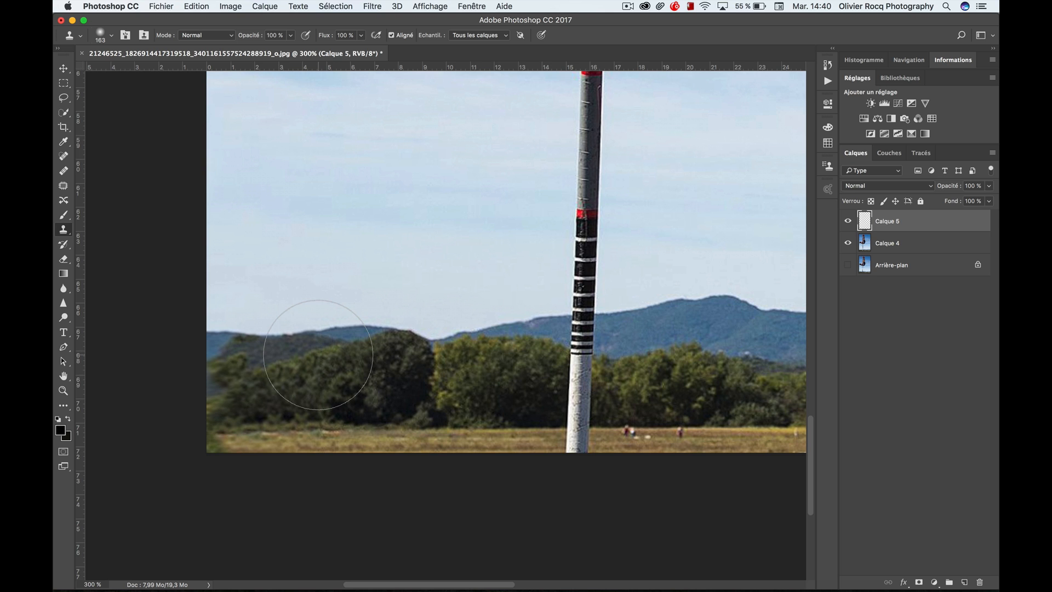
mouse_move(317, 356)
mouse_down()
mouse_move(348, 287)
mouse_move(378, 277)
mouse_move(394, 250)
mouse_up()
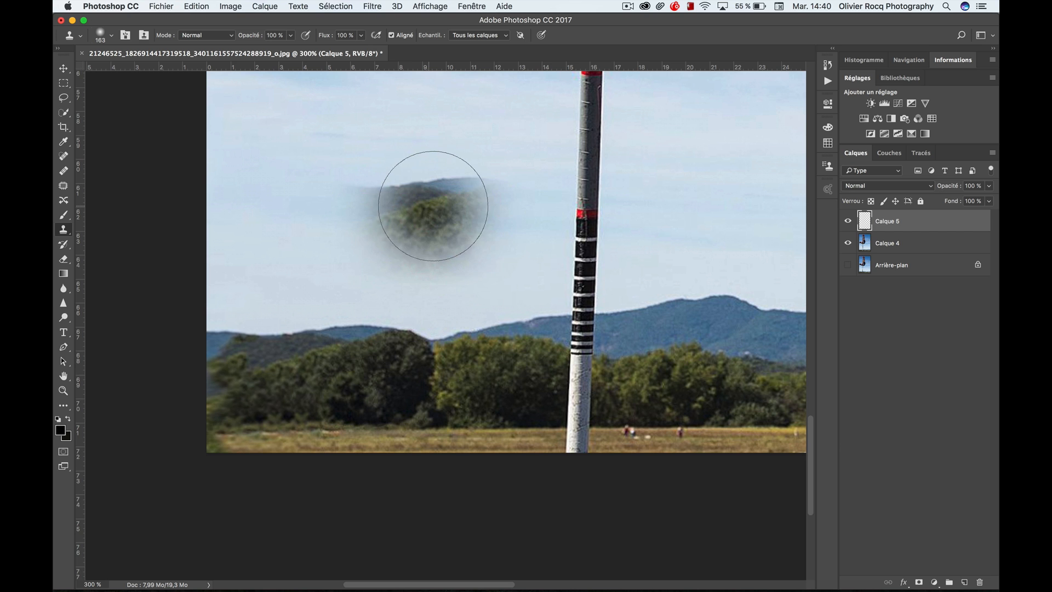
mouse_move(434, 199)
mouse_down()
mouse_move(482, 200)
mouse_move(422, 176)
mouse_move(447, 215)
mouse_move(570, 207)
mouse_move(528, 212)
mouse_move(535, 223)
mouse_up()
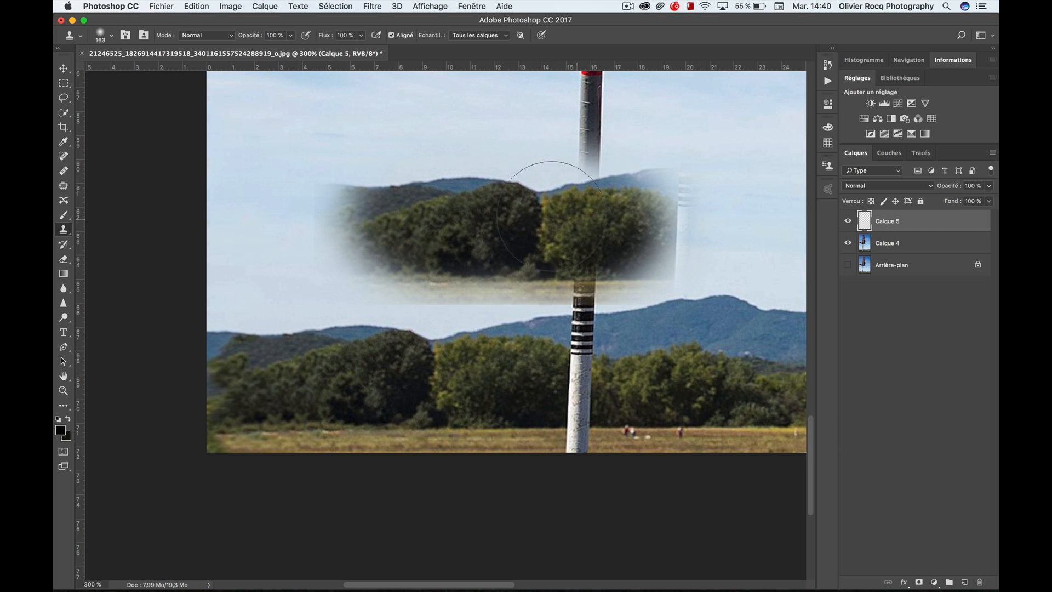
mouse_move(453, 178)
mouse_down()
mouse_move(393, 250)
mouse_move(358, 256)
mouse_up()
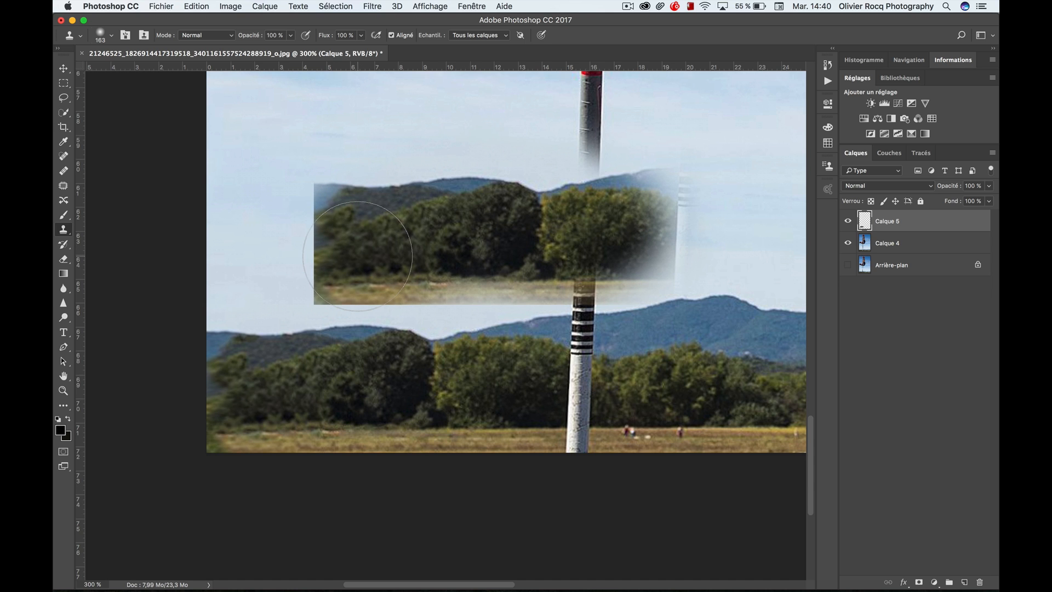
Step: Undo all the cloned treeline strokes in the sky
key(ctrl+alt+z)
key(ctrl+alt+z)
key(ctrl+alt+z)
key(ctrl+alt+z)
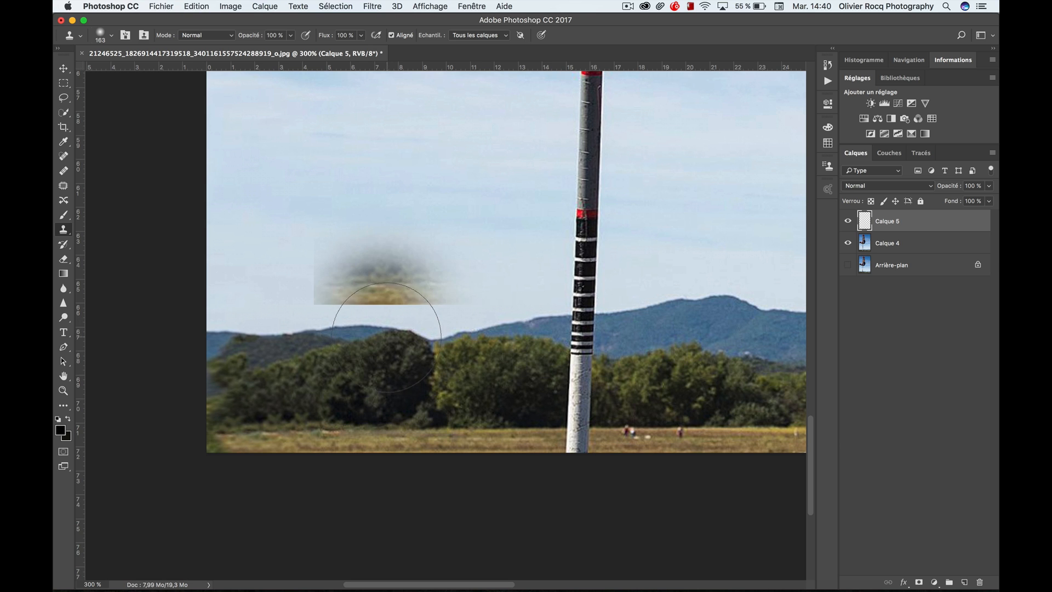
key(ctrl+alt+z)
key(ctrl+alt+z)
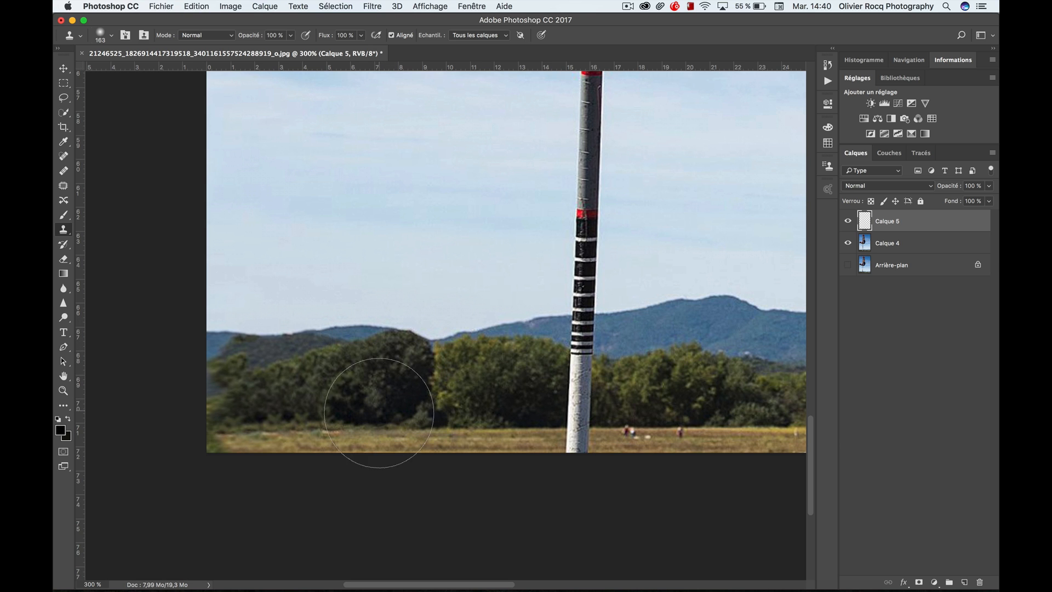
Step: Set the Clone Stamp brush to 95 px, sample the tree-field border left of the pole, and undo a test dab in the sky
drag(386, 427, 329, 430)
alt+click(324, 425)
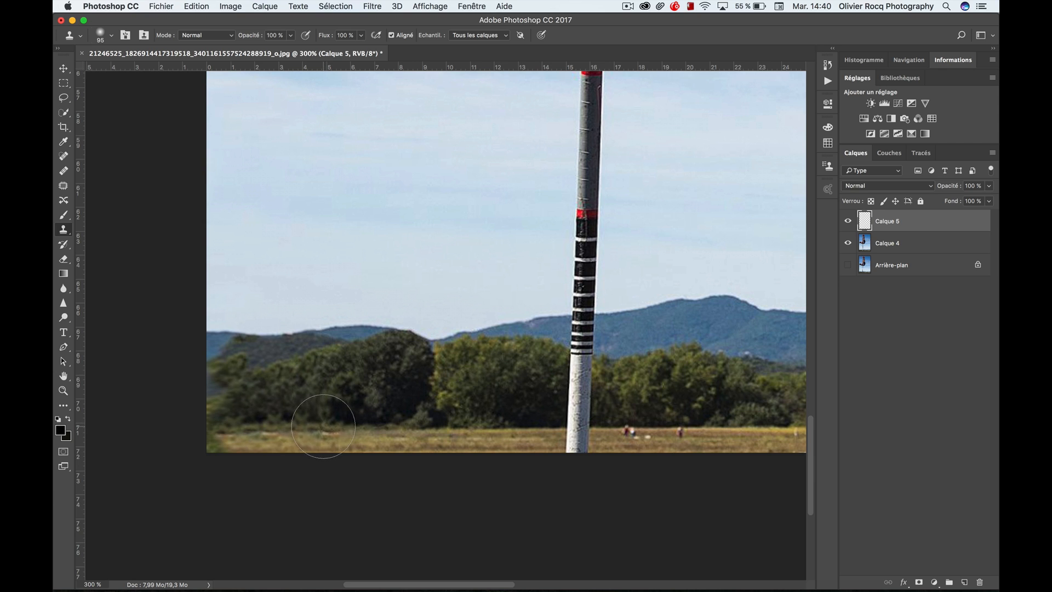
click(339, 392)
click(336, 301)
click(335, 300)
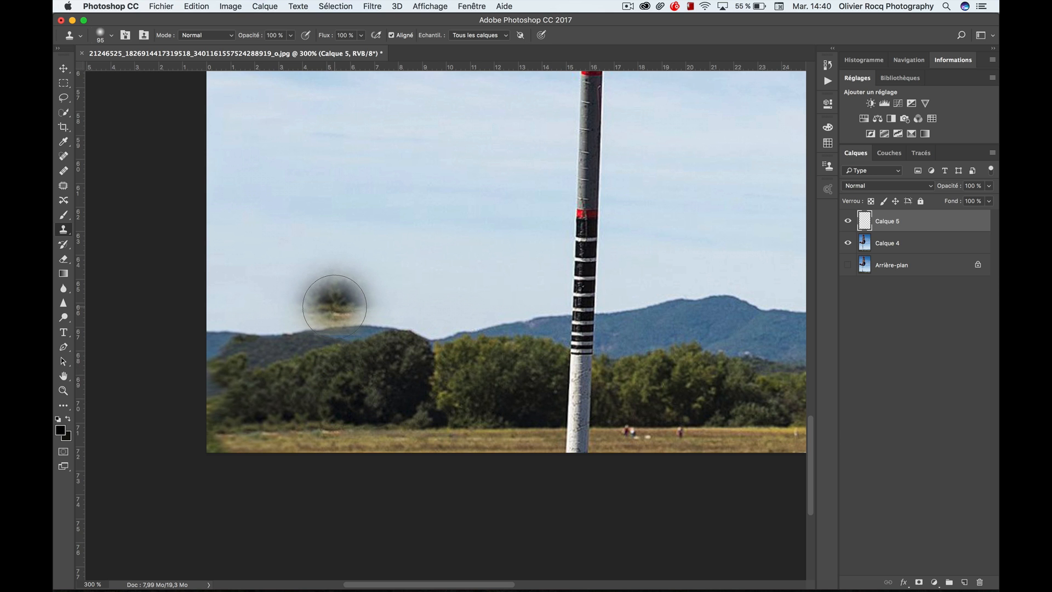
key(super+z)
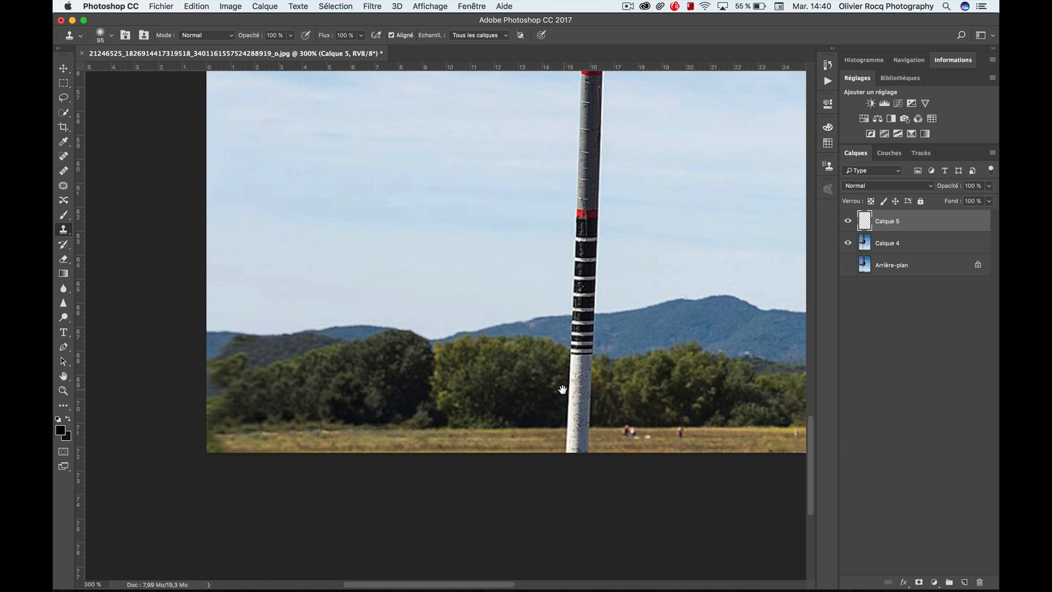
Step: Clone the sampled trees and field over the white lettering and transparent wedge along the photo's lower-right edge
drag(563, 390, 134, 360)
drag(353, 366, 204, 366)
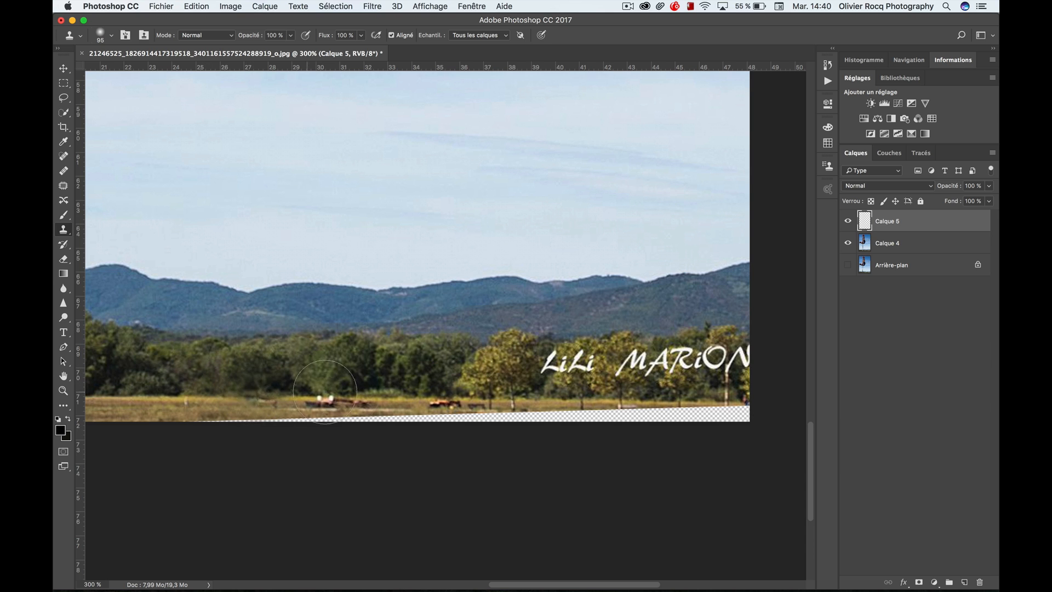
mouse_move(357, 393)
mouse_down()
mouse_move(453, 392)
mouse_move(440, 382)
mouse_move(448, 395)
mouse_move(494, 391)
mouse_move(487, 379)
mouse_move(522, 361)
mouse_move(611, 374)
mouse_move(582, 383)
mouse_move(605, 396)
mouse_move(558, 401)
mouse_move(626, 398)
mouse_move(602, 403)
mouse_move(643, 399)
mouse_move(613, 396)
mouse_move(641, 379)
mouse_move(624, 376)
mouse_move(632, 366)
mouse_move(597, 360)
mouse_move(685, 373)
mouse_move(665, 378)
mouse_move(677, 383)
mouse_move(654, 406)
mouse_move(658, 418)
mouse_move(639, 422)
mouse_move(357, 426)
mouse_move(356, 405)
mouse_up()
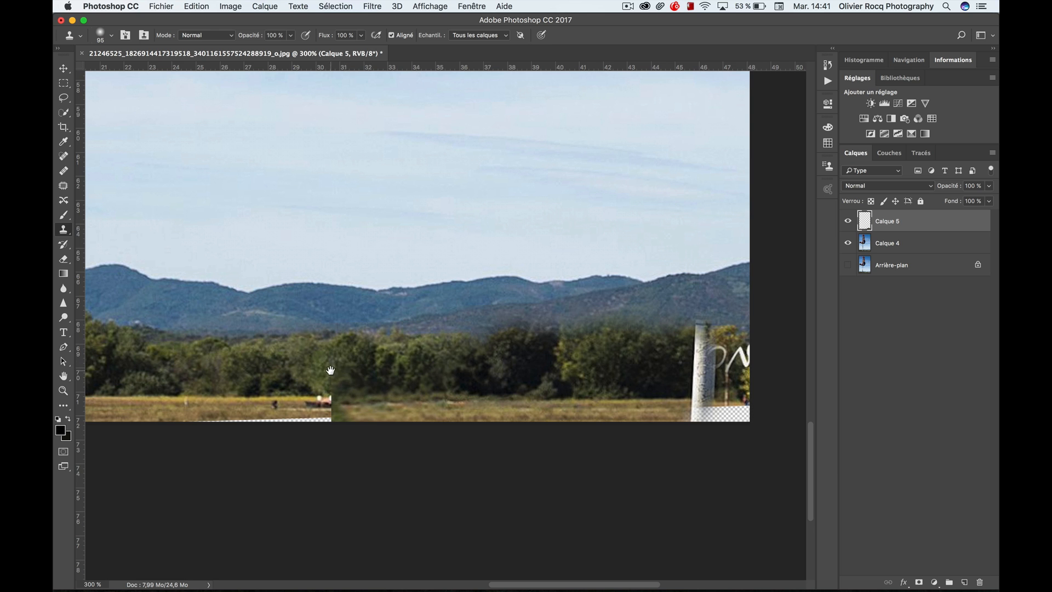
Step: Compare the cloned area with its source, then try painting over the duplicated pole near the lower-right corner and undo the stroke
drag(451, 363, 499, 361)
drag(310, 356, 520, 359)
drag(355, 364, 500, 369)
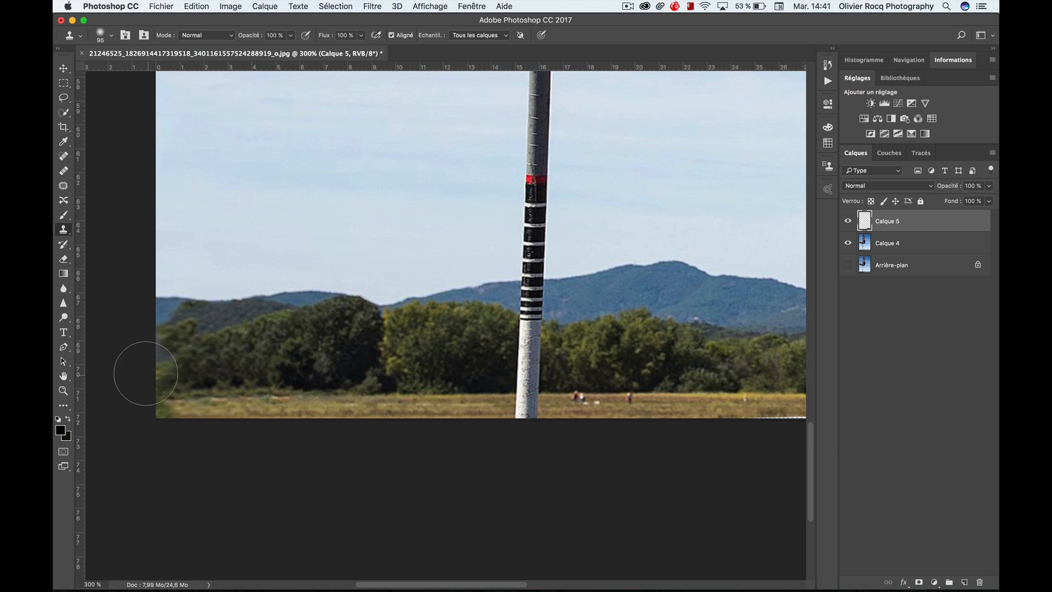
drag(448, 377, 163, 356)
drag(306, 341, 136, 341)
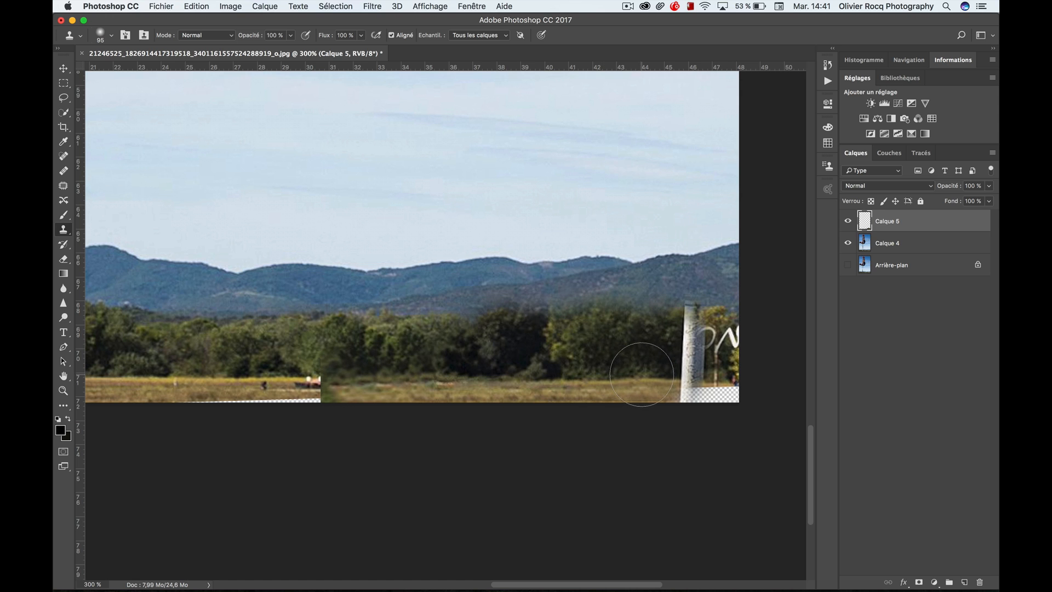
mouse_move(643, 376)
mouse_down()
mouse_move(667, 377)
mouse_move(651, 375)
mouse_move(648, 354)
mouse_move(595, 372)
mouse_up()
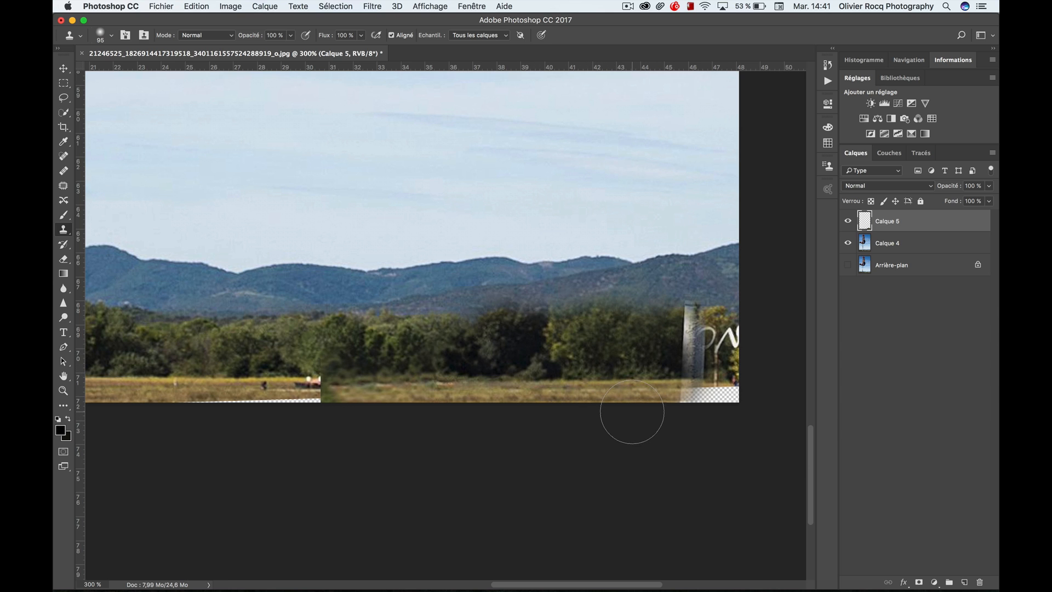
key(super+z)
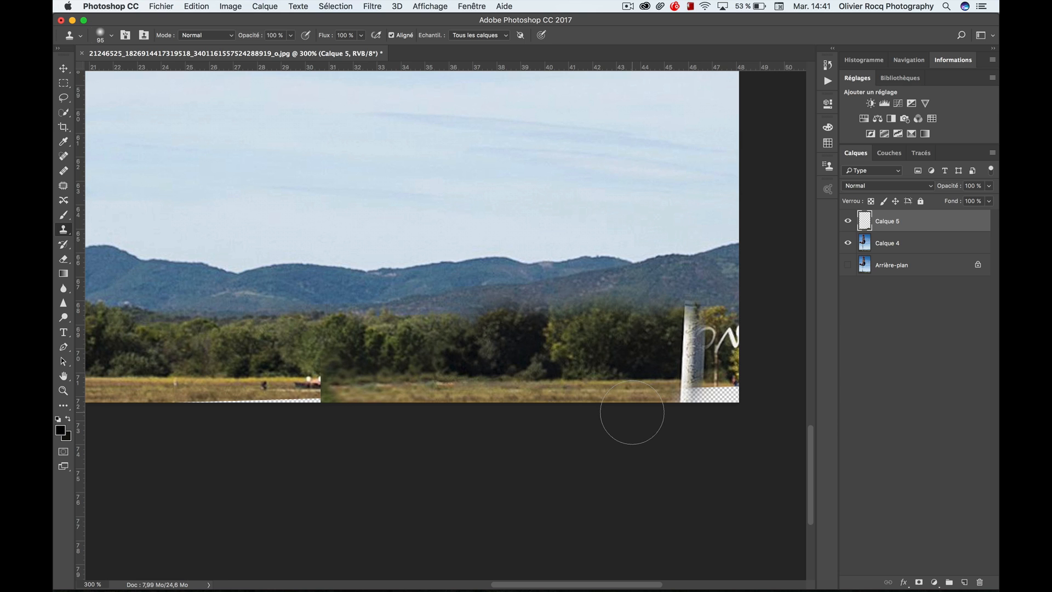
Step: Resample the tree-field border and clone it over the duplicated pole, leftover lettering and transparent wedge in the photo's lower-right corner
alt+click(434, 375)
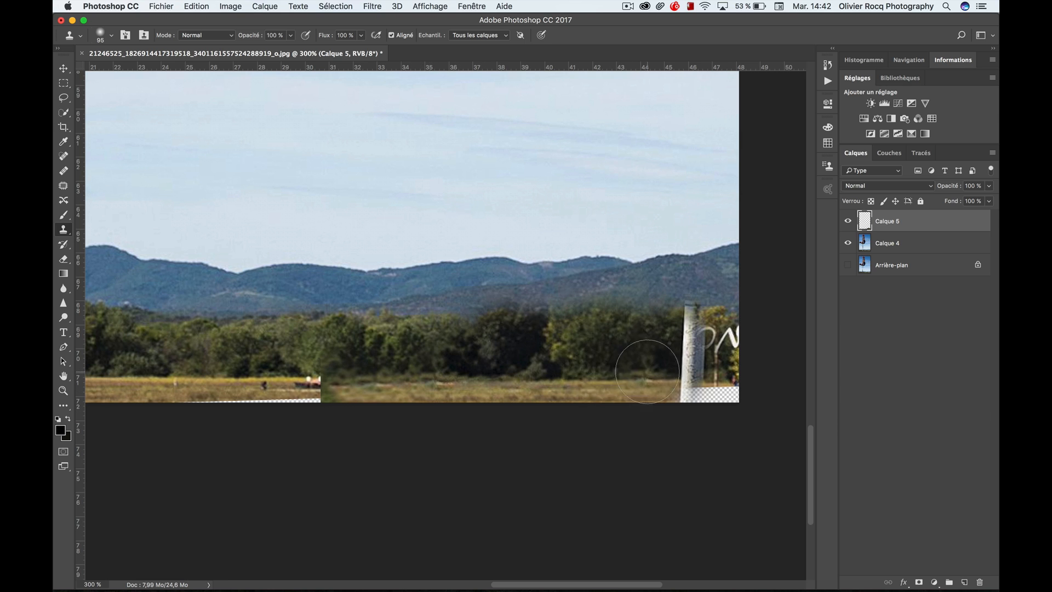
drag(680, 376, 685, 379)
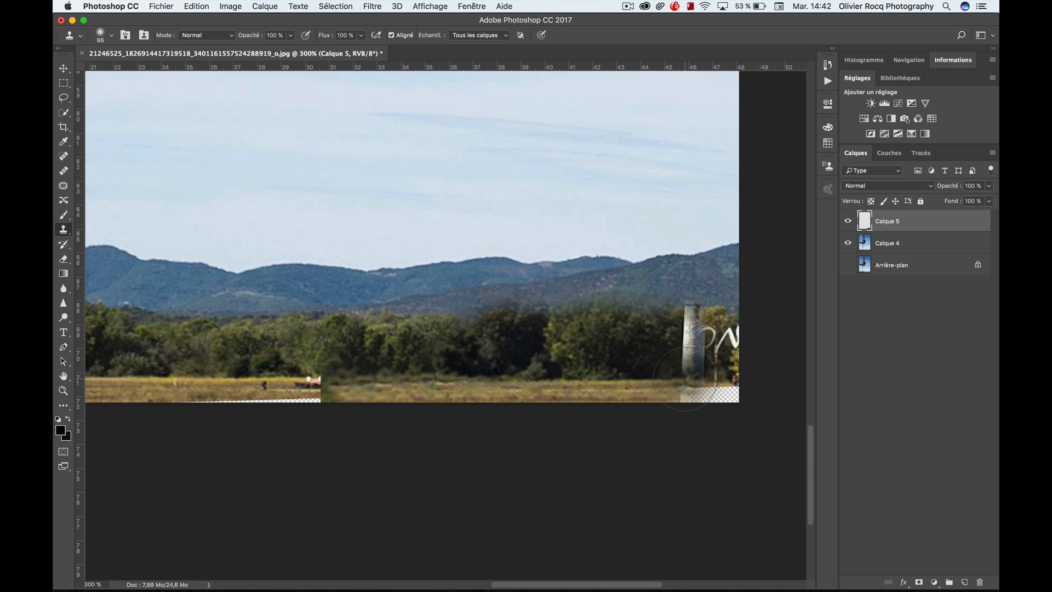
mouse_move(705, 378)
mouse_down()
mouse_move(702, 395)
mouse_move(707, 337)
mouse_move(738, 345)
mouse_up()
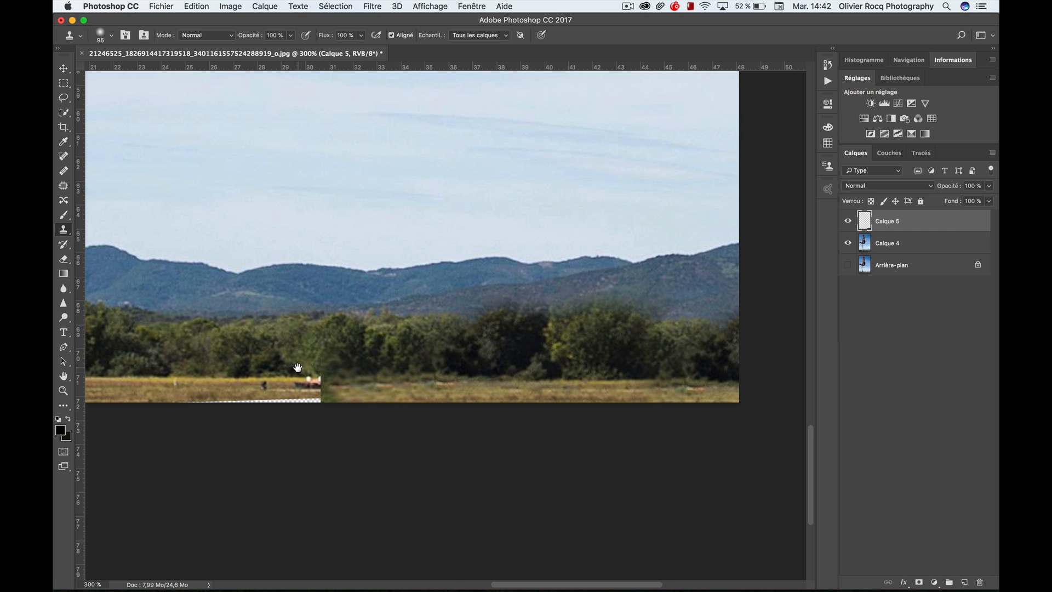
Step: Try cloning onto the trees and field just left of the pole, then undo the strokes
drag(300, 368, 419, 357)
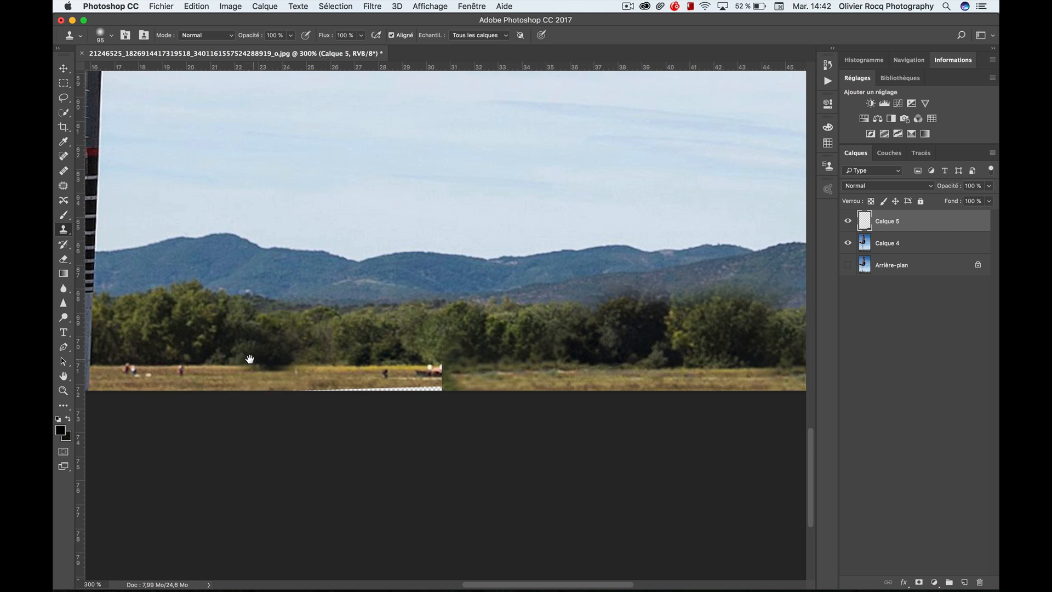
drag(262, 362, 467, 358)
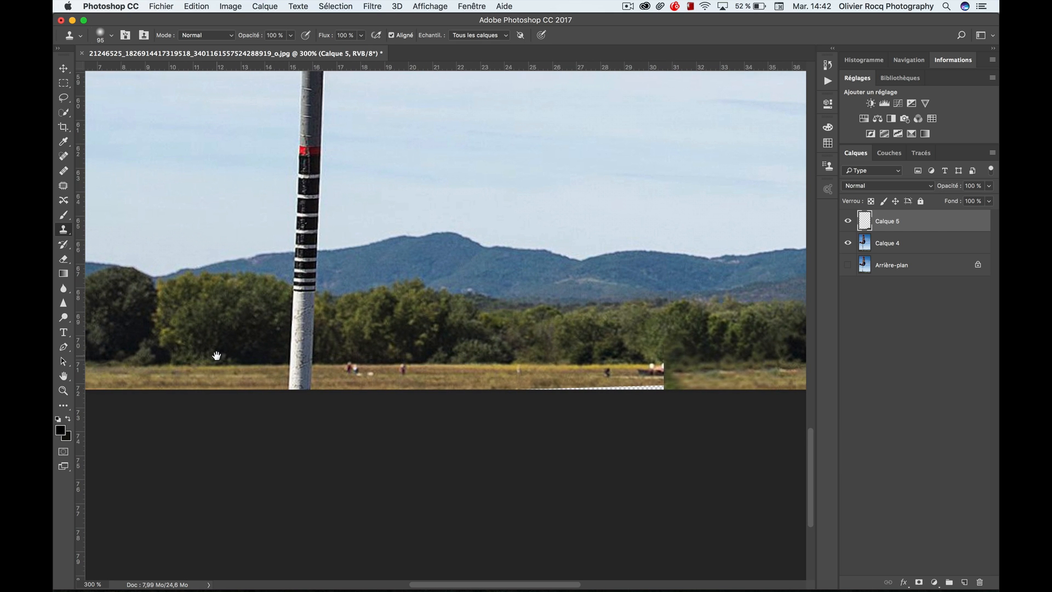
drag(187, 355, 184, 356)
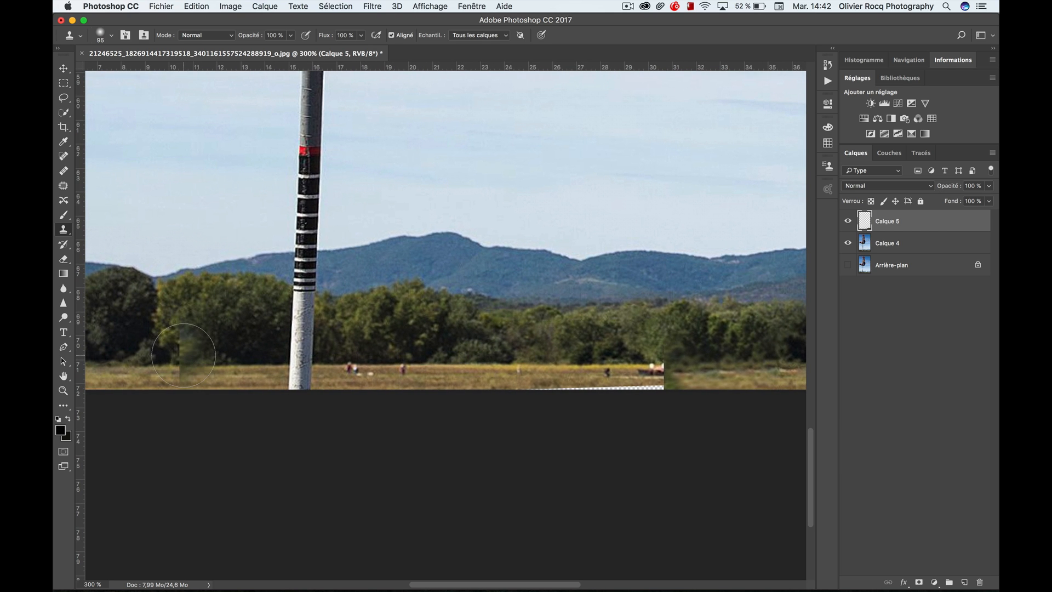
click(185, 354)
drag(183, 355, 285, 356)
key(super+z)
key(super+alt+z)
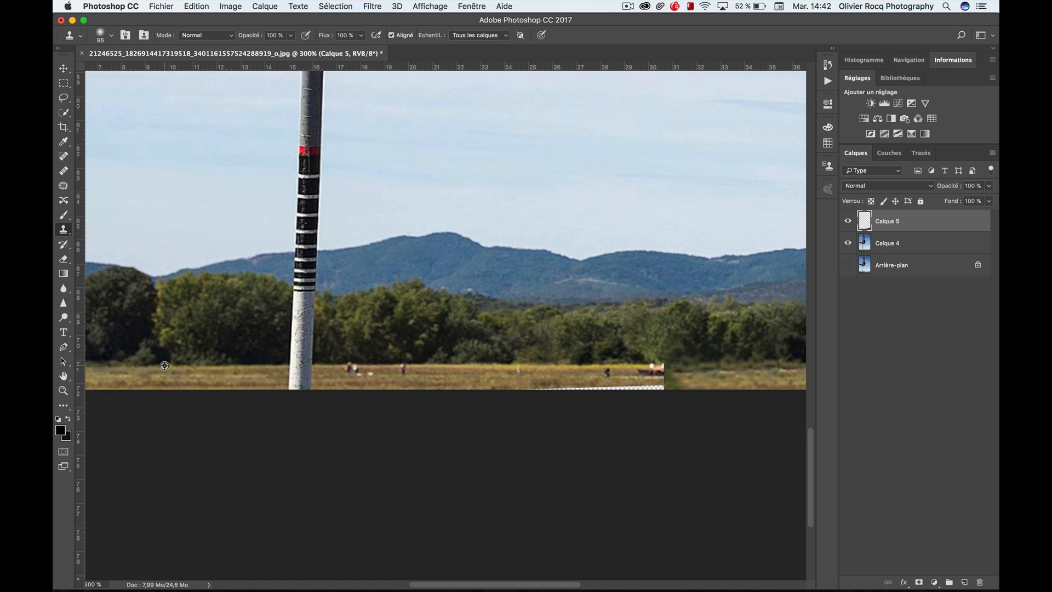
Step: Clone trees and grass over the hard seam, field objects and remaining transparent wedge right of the pole, finishing with a 27 px brush
drag(548, 363, 645, 360)
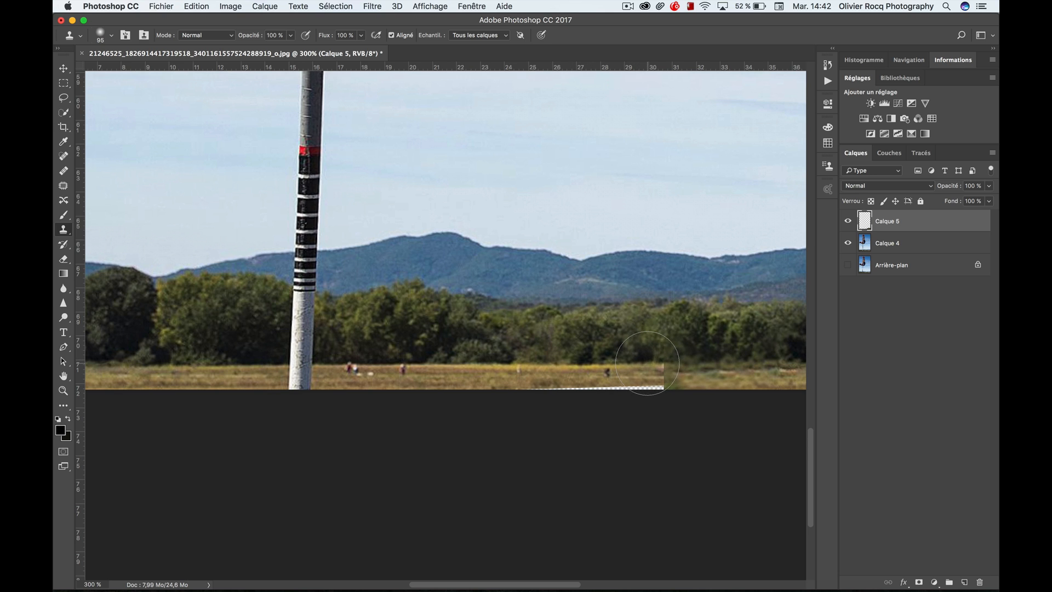
mouse_move(657, 383)
mouse_down()
mouse_move(667, 381)
mouse_move(606, 411)
mouse_move(562, 411)
mouse_up()
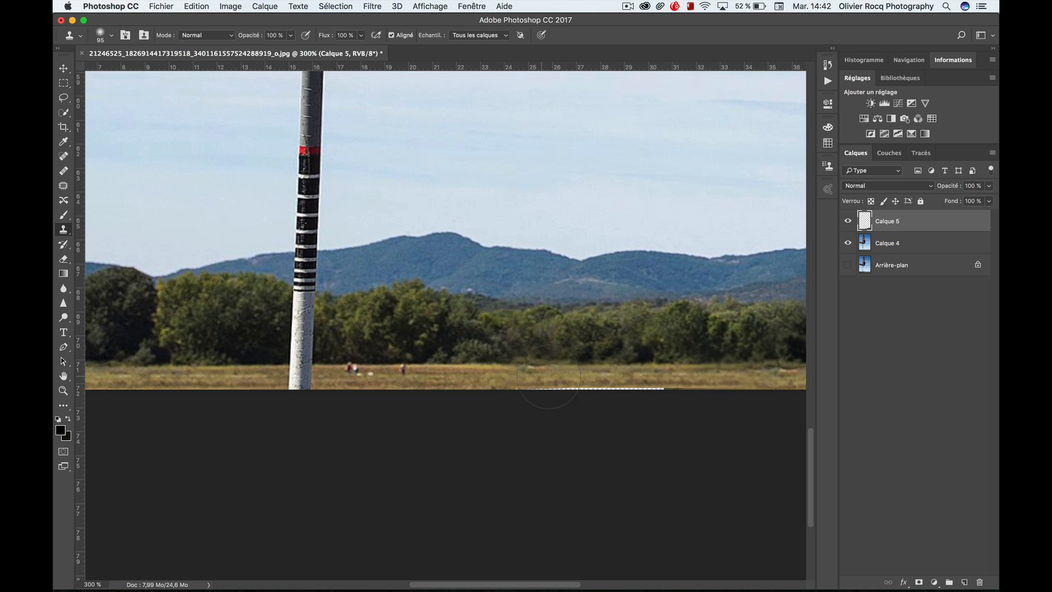
drag(514, 374, 458, 380)
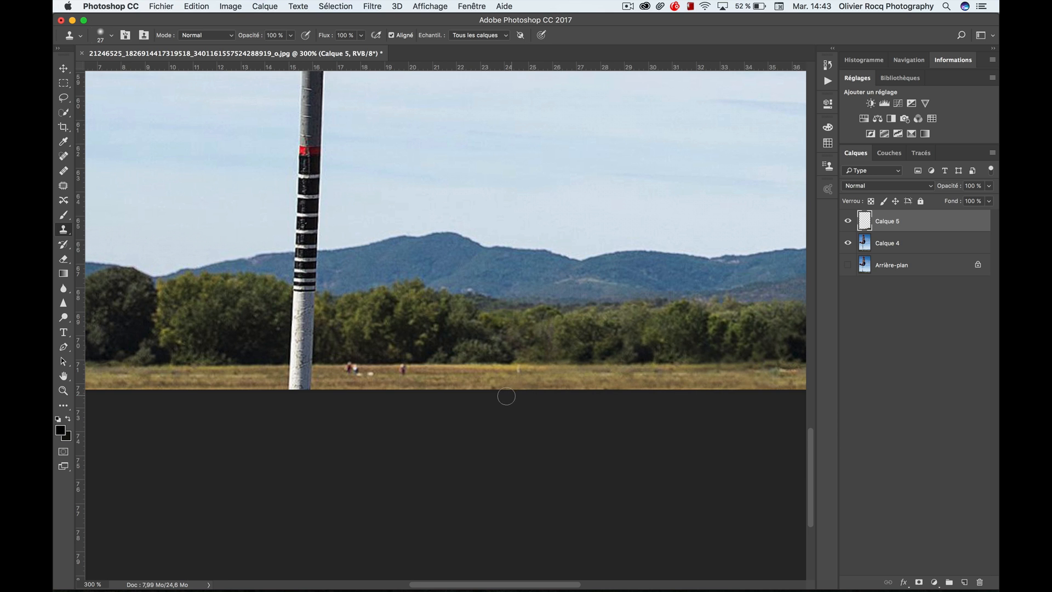
Step: Retouch the repeated marks in the field toward the photo's right edge with the 27 px Clone Stamp
drag(614, 340, 353, 343)
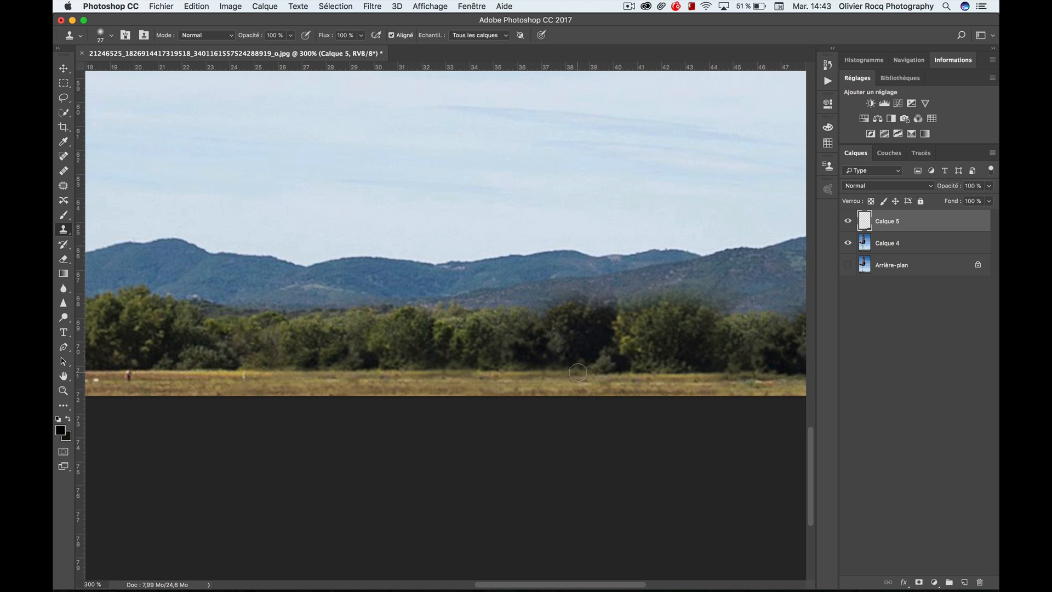
drag(460, 374, 420, 379)
drag(599, 348, 418, 349)
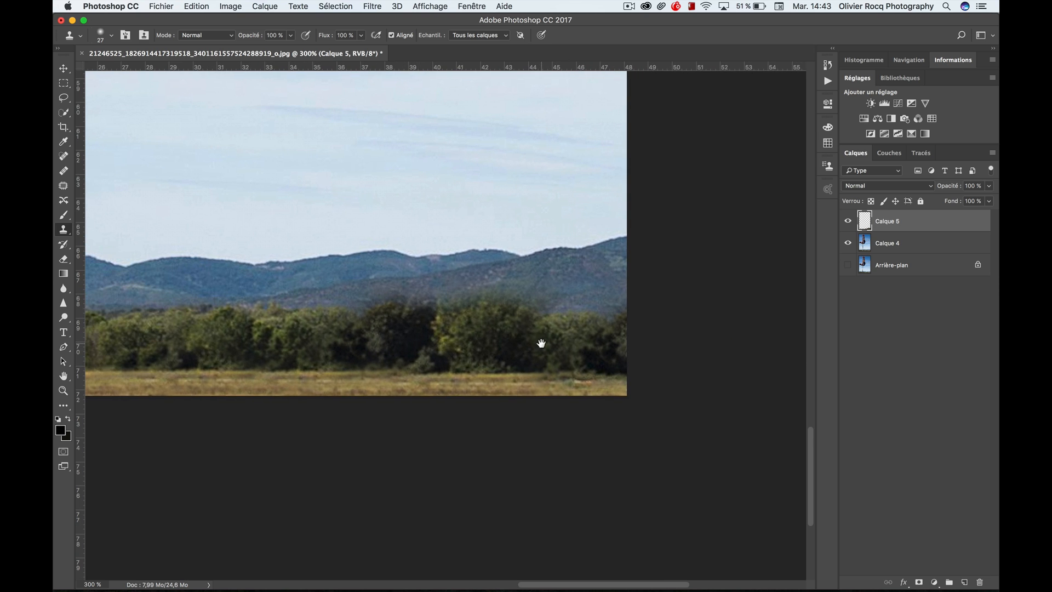
drag(540, 343, 507, 343)
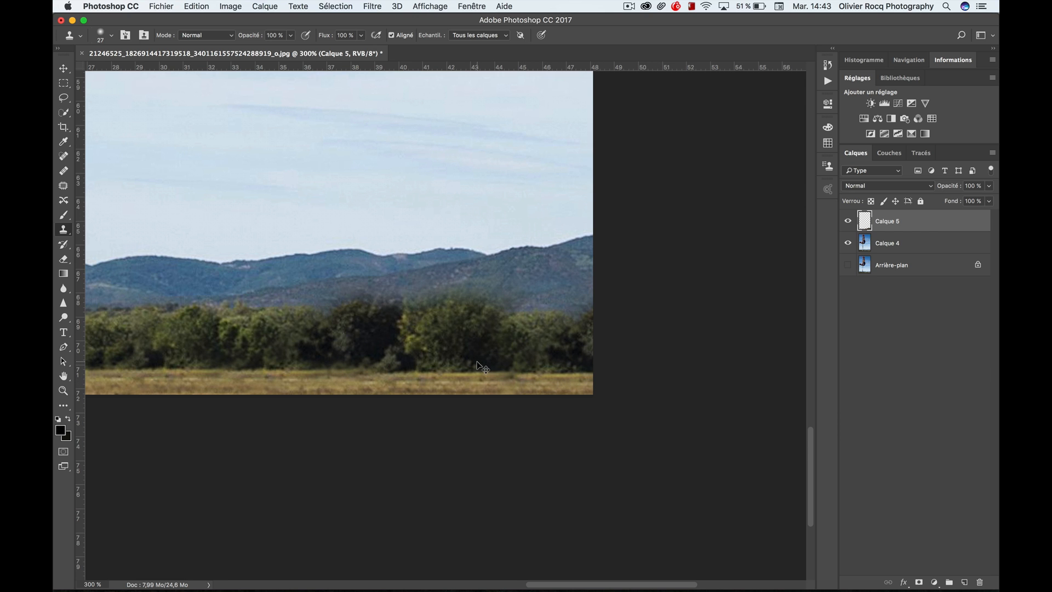
Step: View the whole photo at 66.7% and toggle the horizontal guide to check the straightened horizon
key(super+minus)
key(super+minus)
key(super+minus)
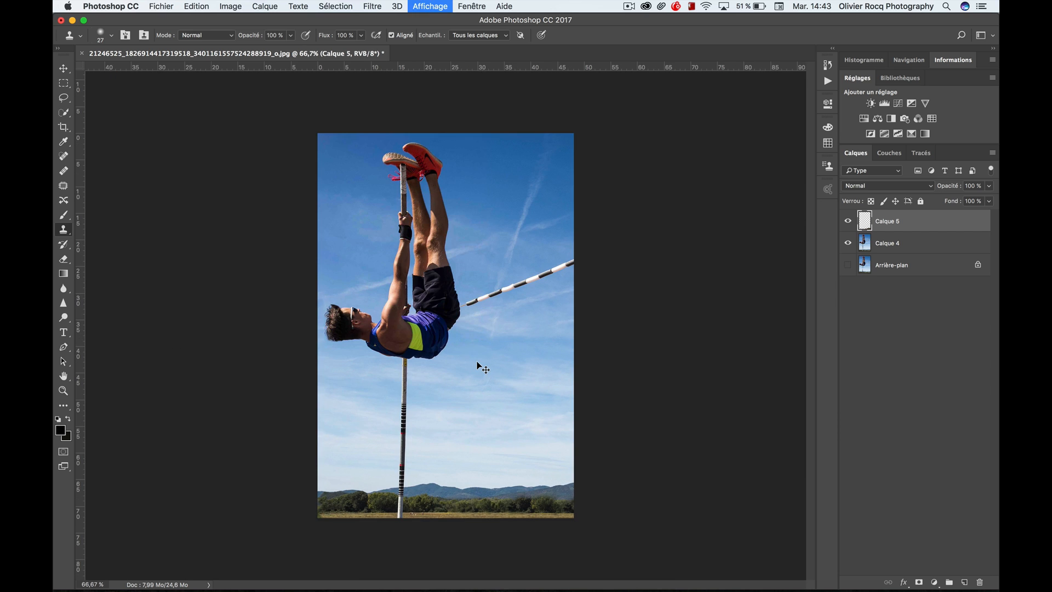
key(super+plus)
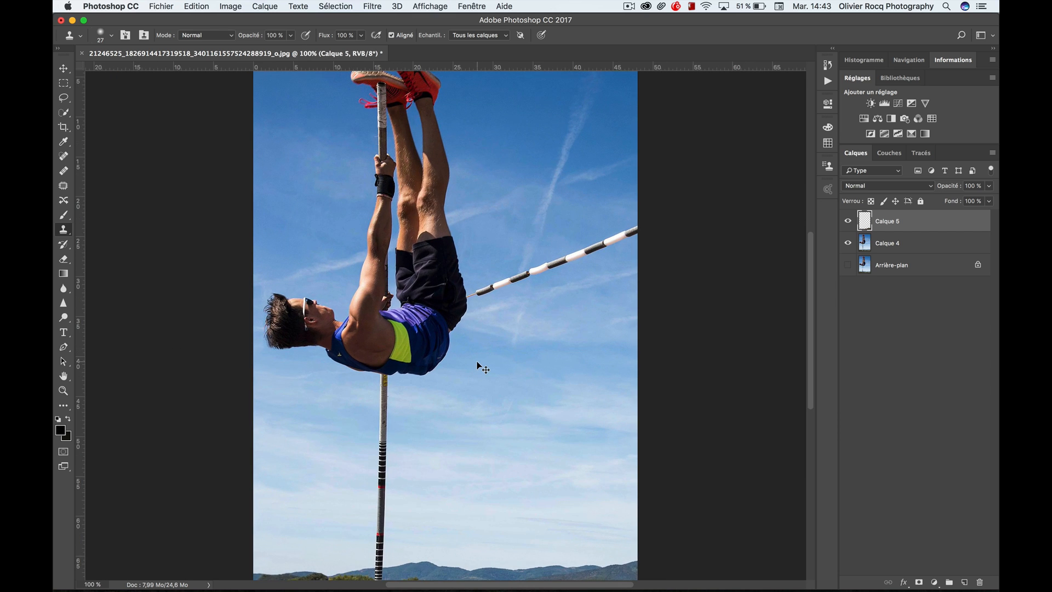
key(super+minus)
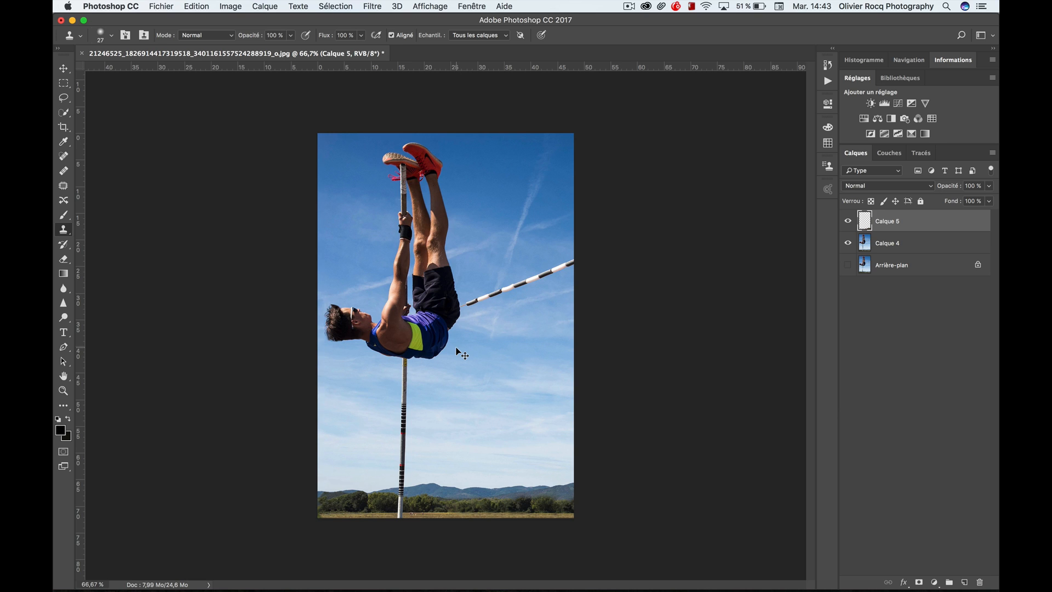
key(super+semicolon)
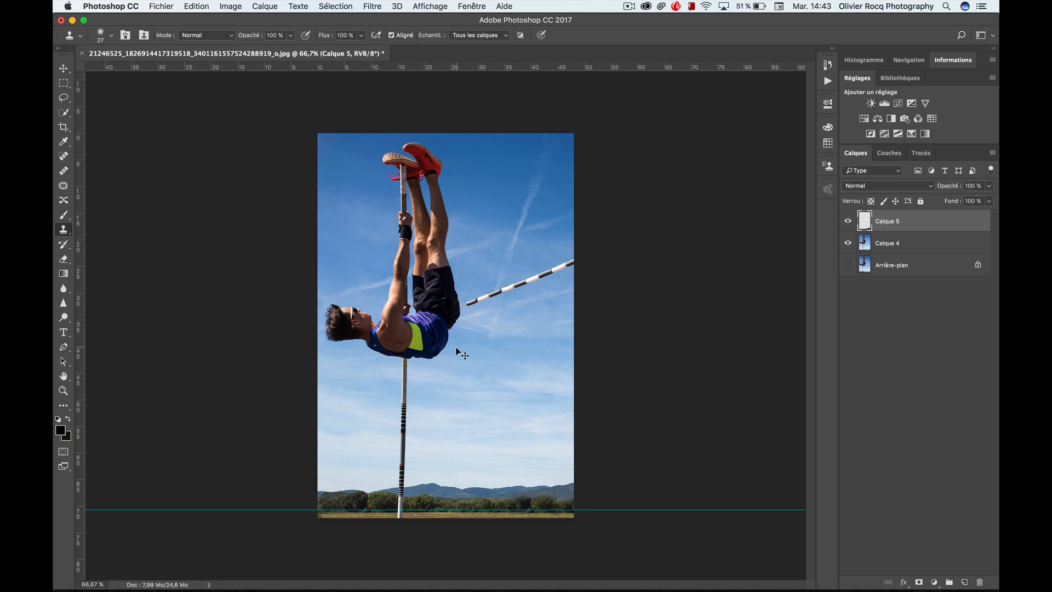
key(super+semicolon)
key(super+semicolon)
Step: Examine the treeline and field at 200% against the horizontal guide, from the left corner to the right edge
key(super+plus)
key(super+plus)
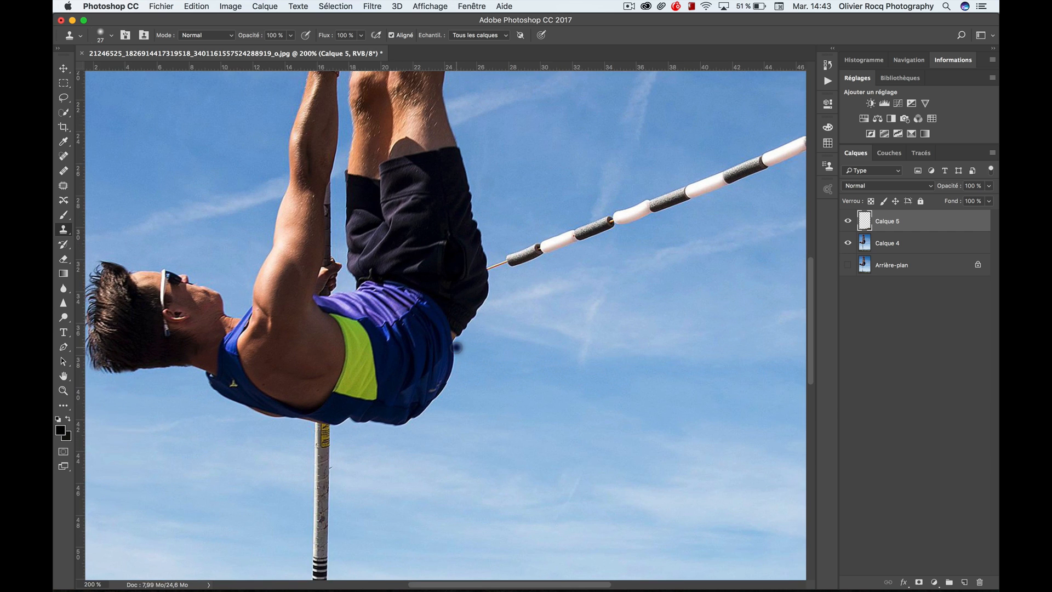
scroll(454, 348, left, 5)
drag(421, 404, 301, 188)
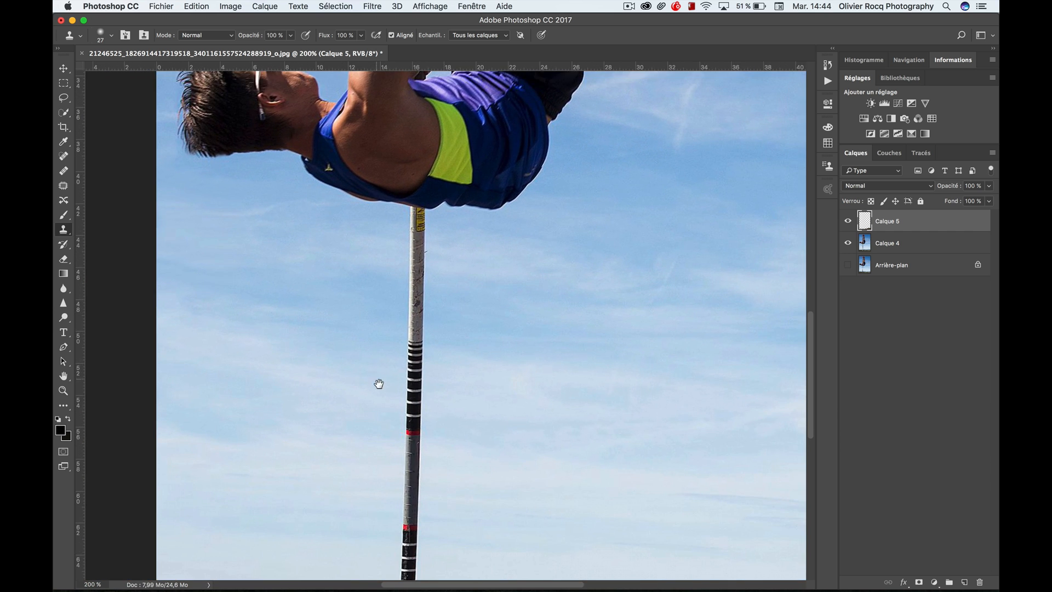
scroll(351, 263, down, 10)
scroll(336, 312, left, 3)
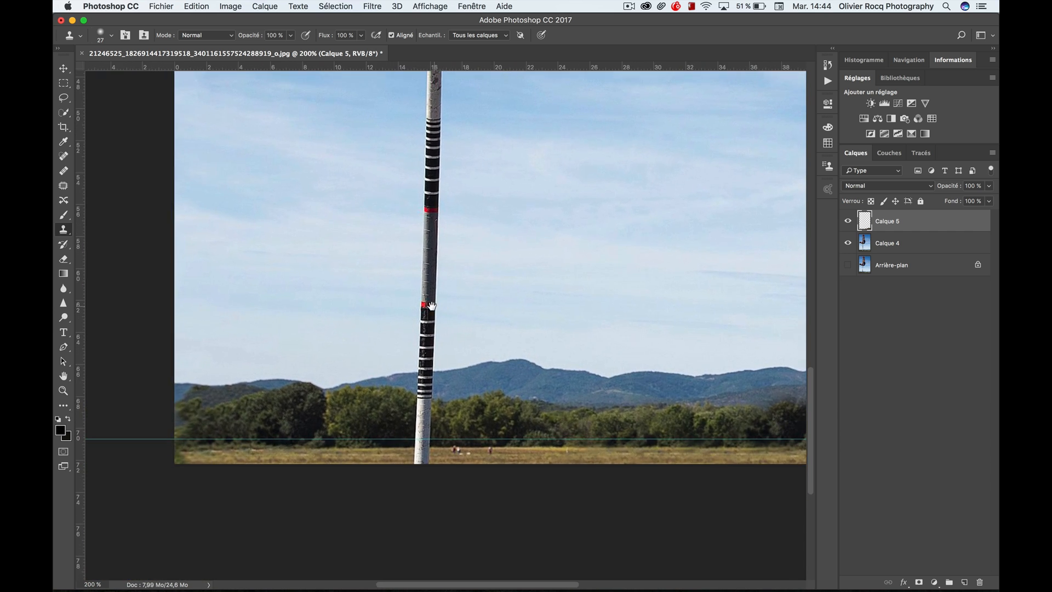
scroll(347, 302, right, 8)
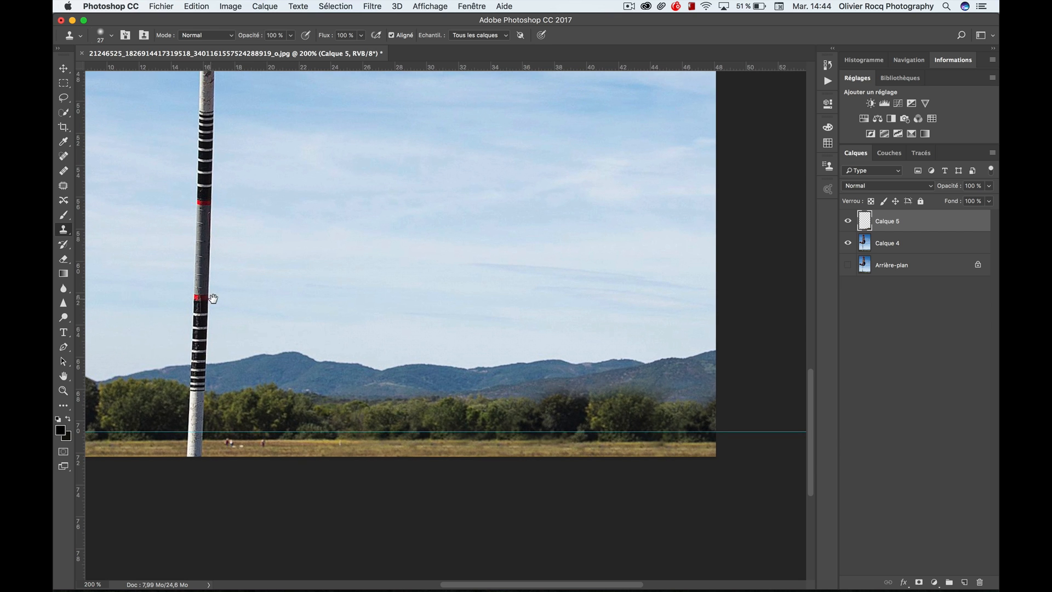
scroll(358, 313, left, 3)
key(super+minus)
key(super+minus)
key(super+minus)
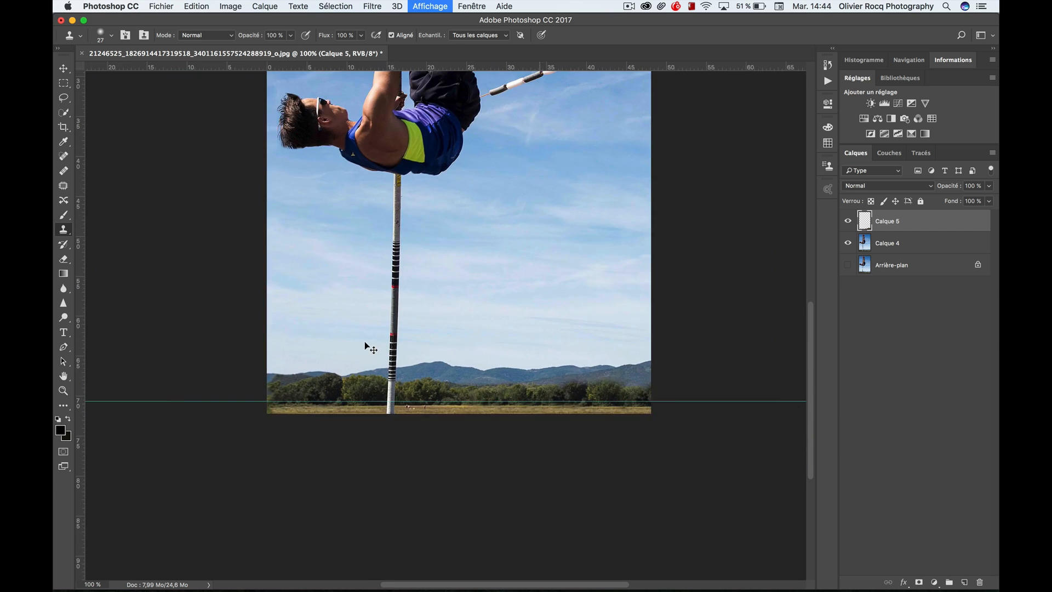